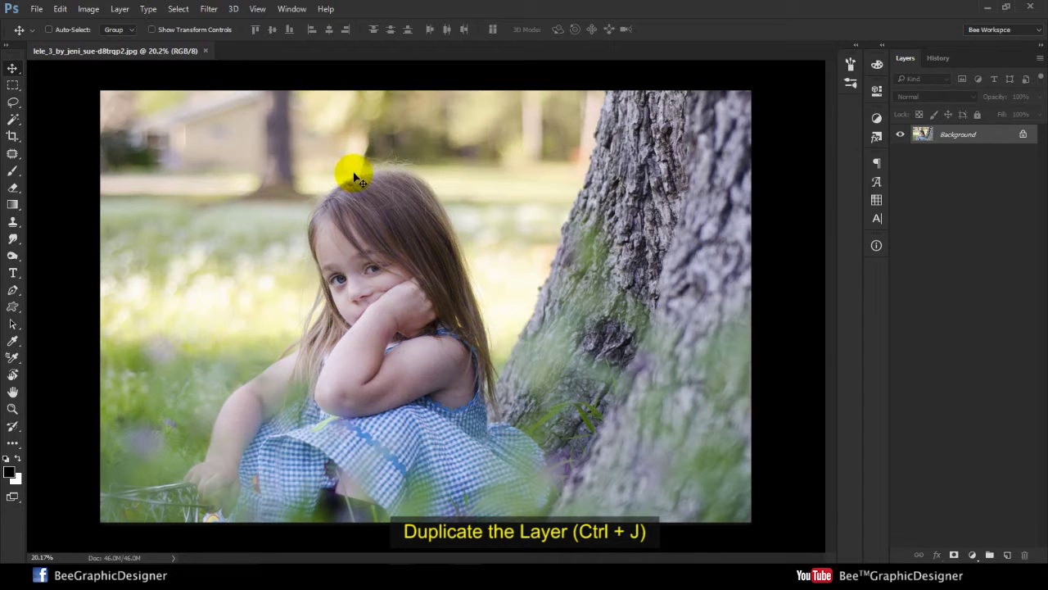
Duplicate the Background and add a Curves layer with an S-shaped contrast curve.
left_click_drag(953, 139, 1007, 554)
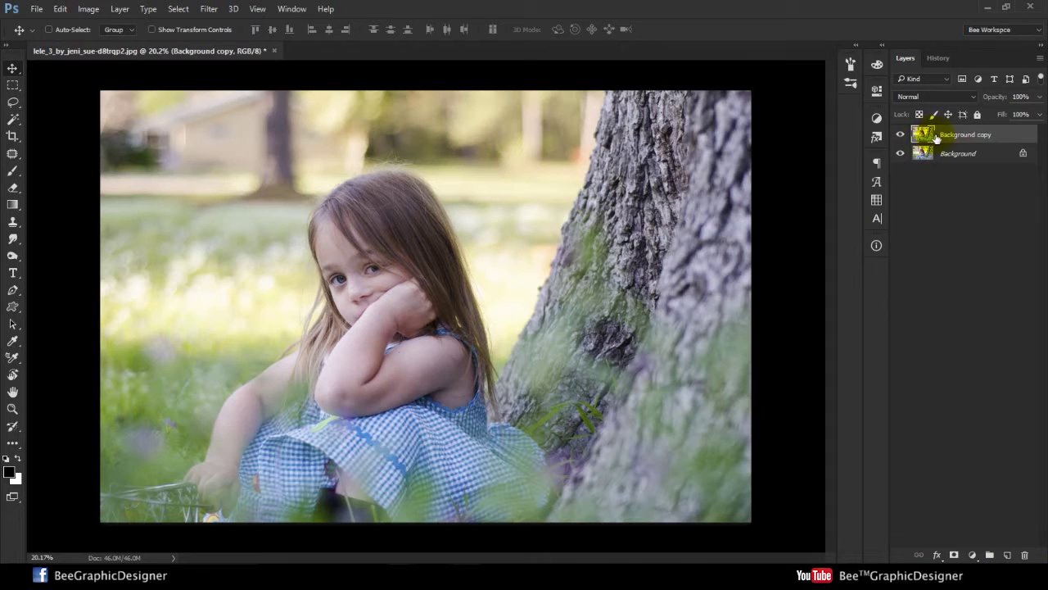
left_click(974, 555)
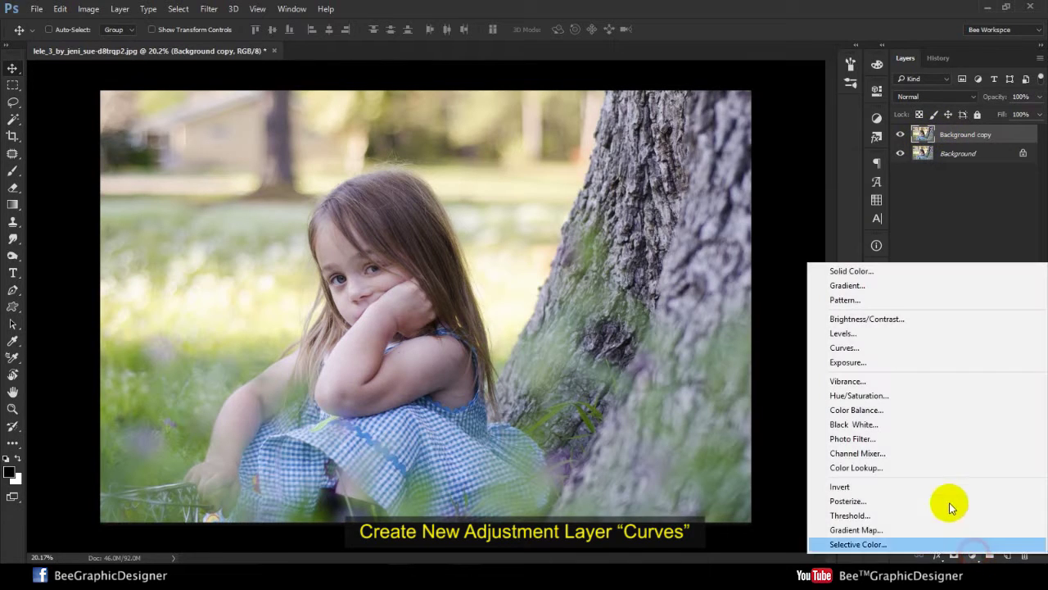
left_click(889, 347)
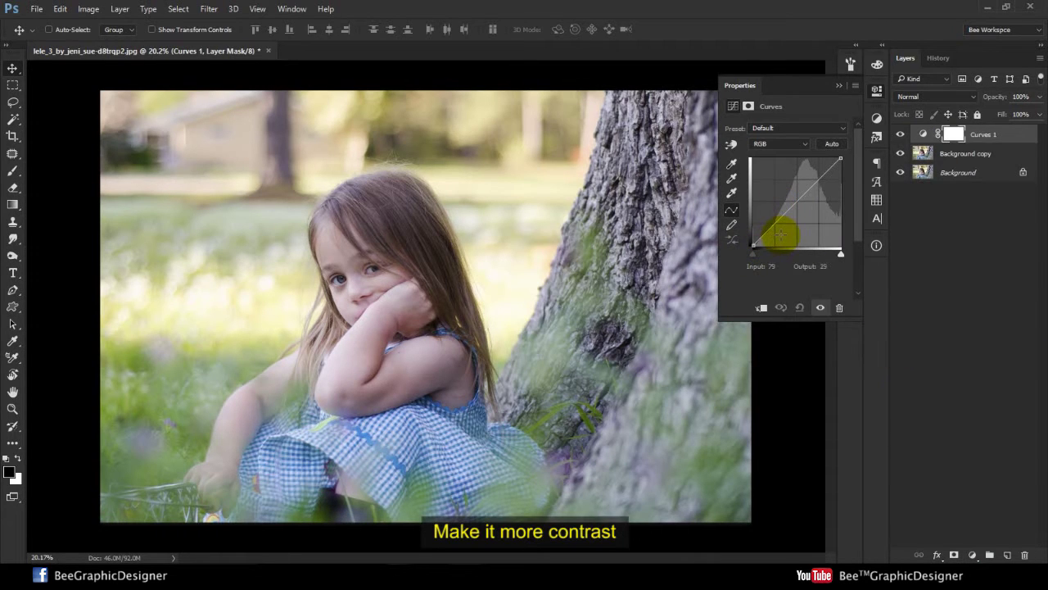
left_click(770, 236)
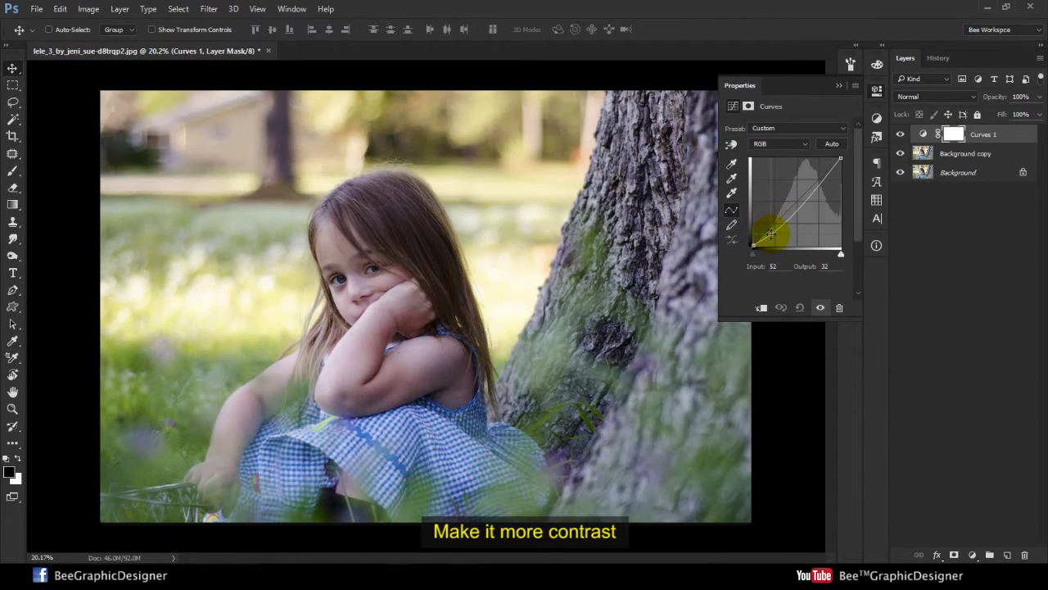
left_click_drag(788, 220, 784, 216)
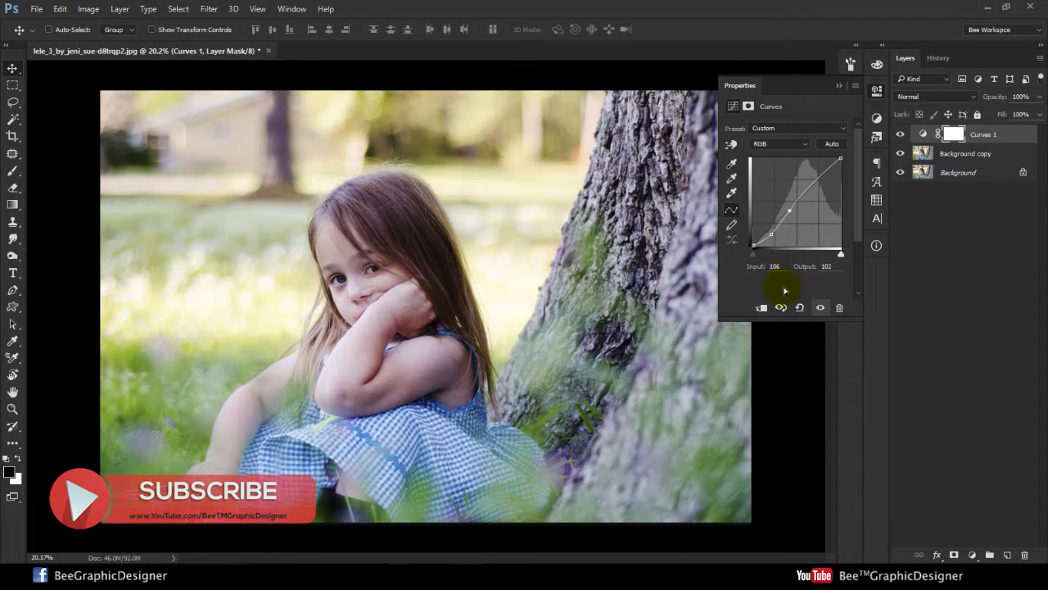
left_click(839, 86)
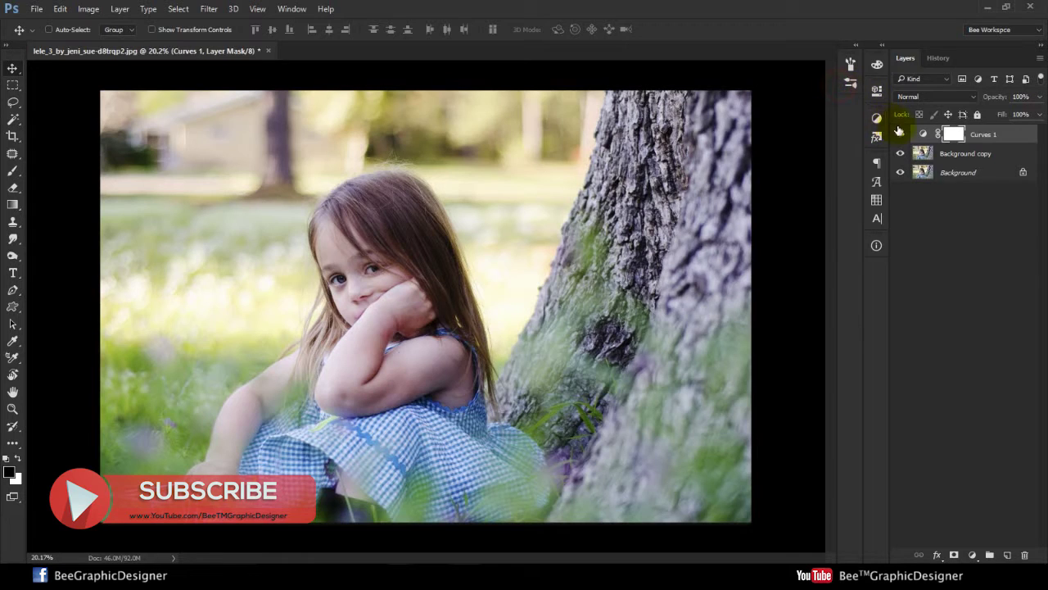
Toggle Curves 1 off and on to compare the contrast before and after.
left_click(900, 134)
left_click(900, 134)
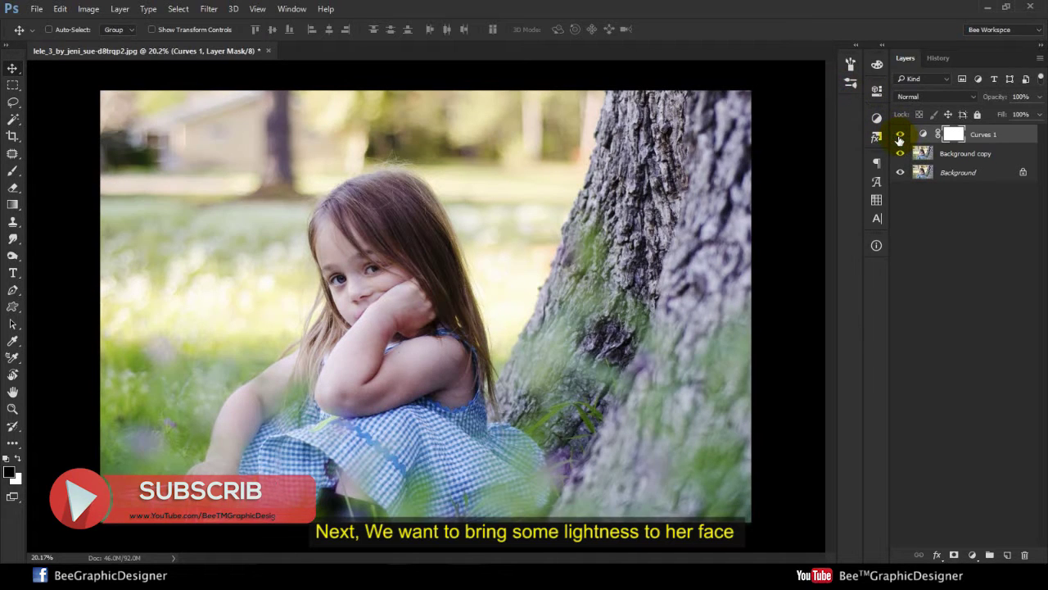
left_click(900, 134)
left_click(900, 134)
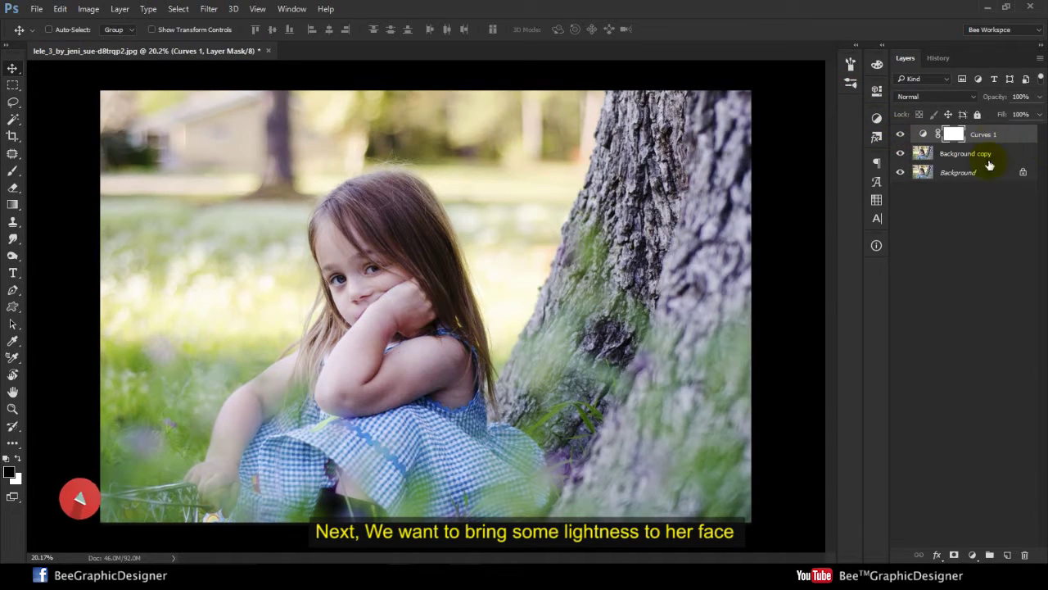
Add a second Curves layer blended in Screen mode.
left_click(974, 555)
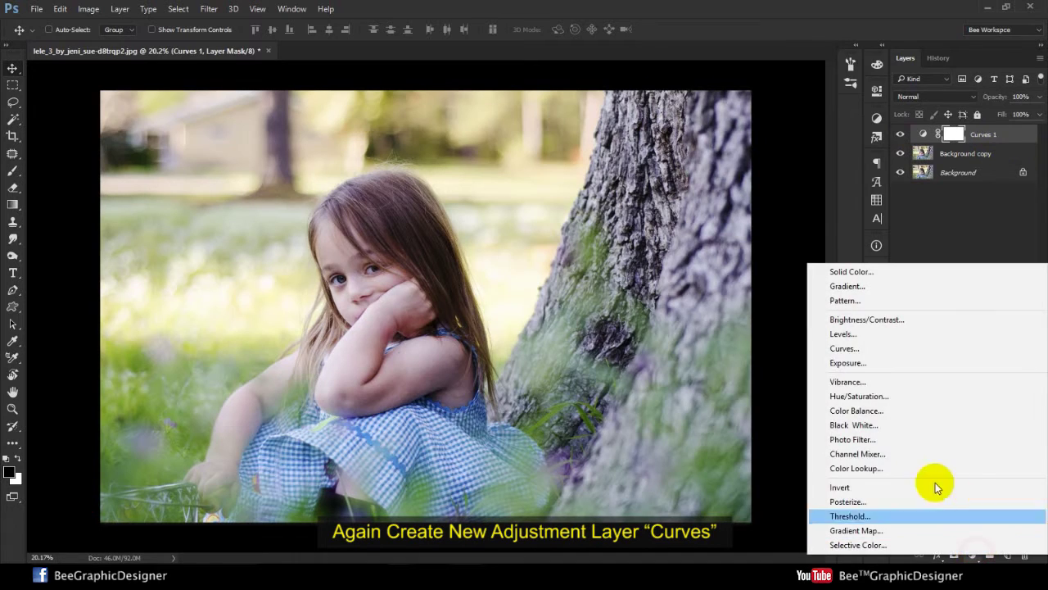
left_click(883, 348)
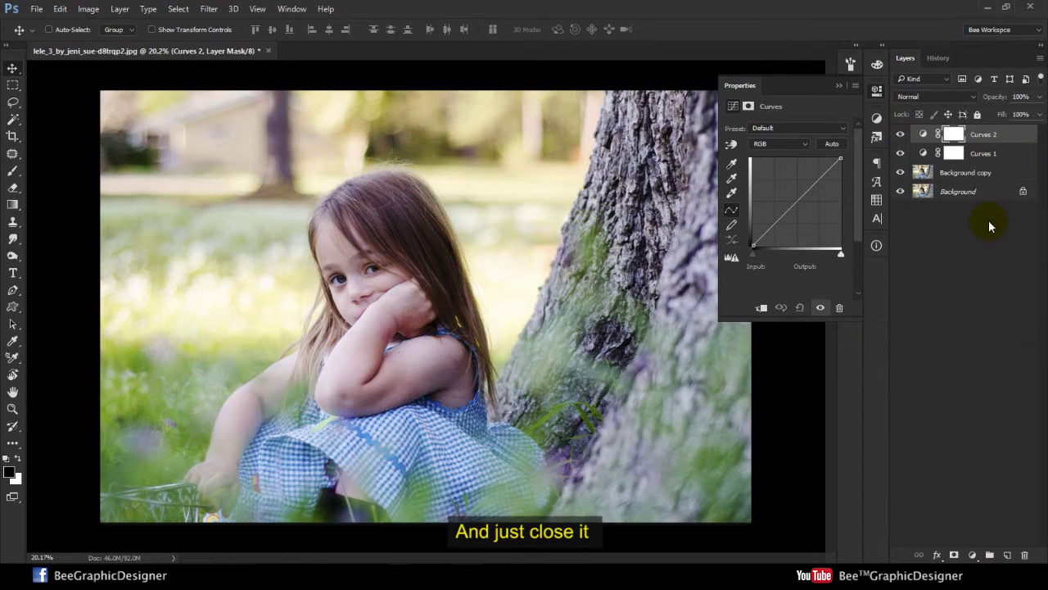
left_click(847, 87)
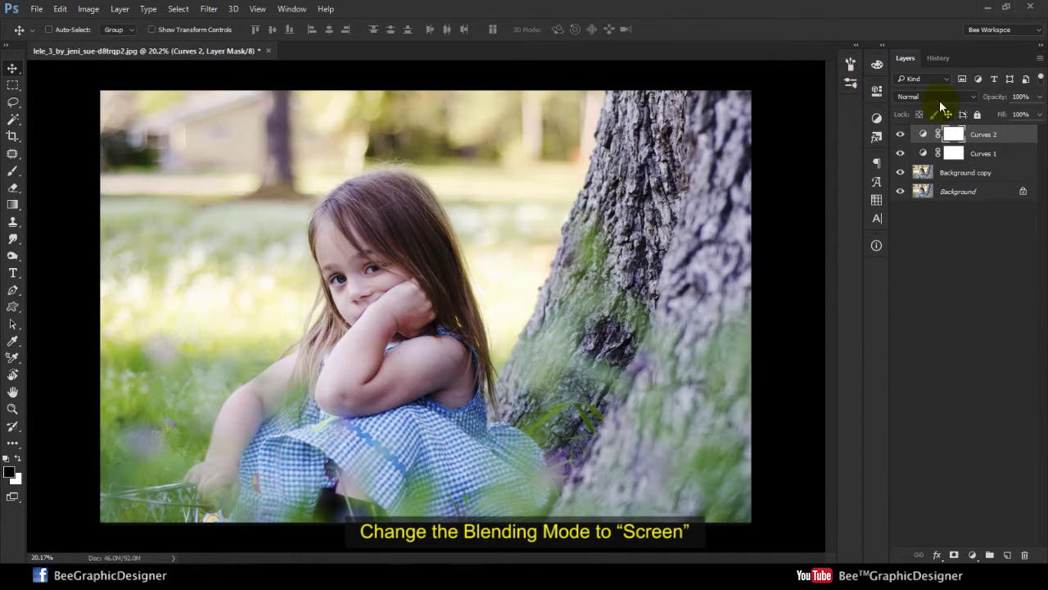
left_click(940, 99)
left_click(904, 187)
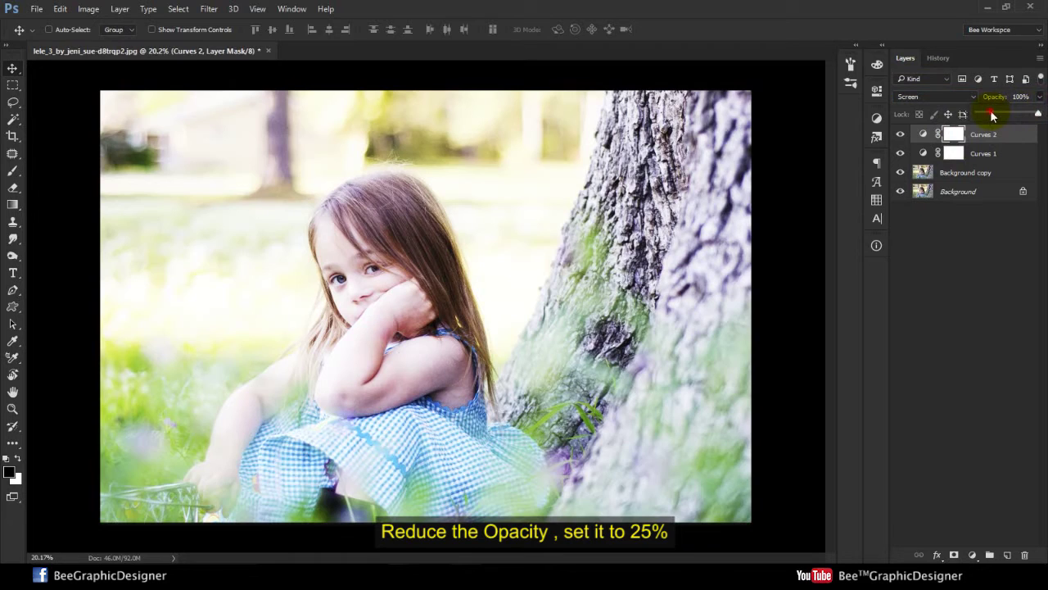
Lower Curves 2 to 25% opacity and invert its mask to black.
left_click(990, 115)
left_click_drag(992, 115, 994, 114)
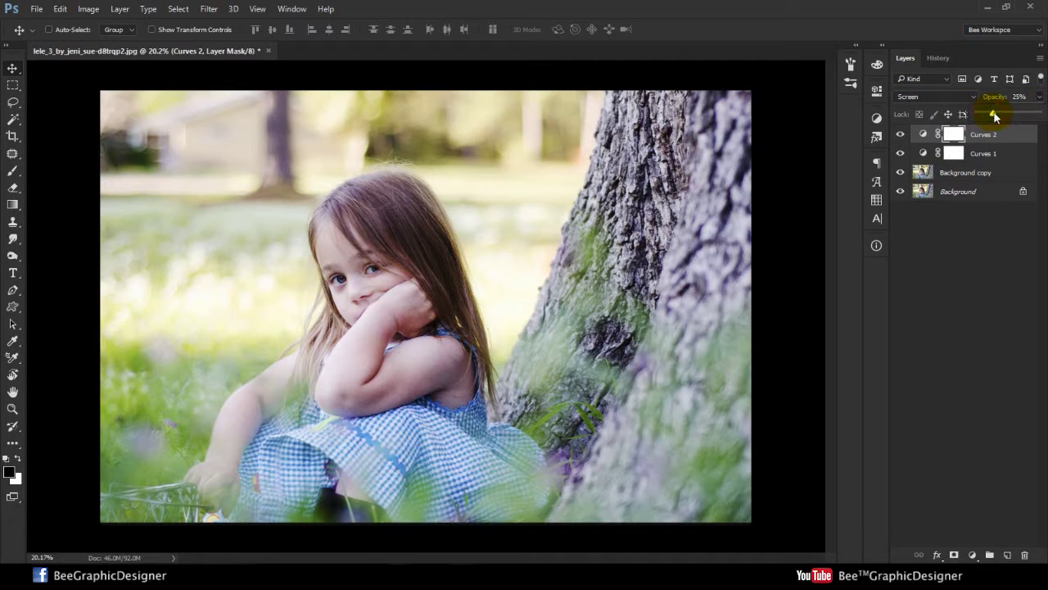
left_click(954, 143)
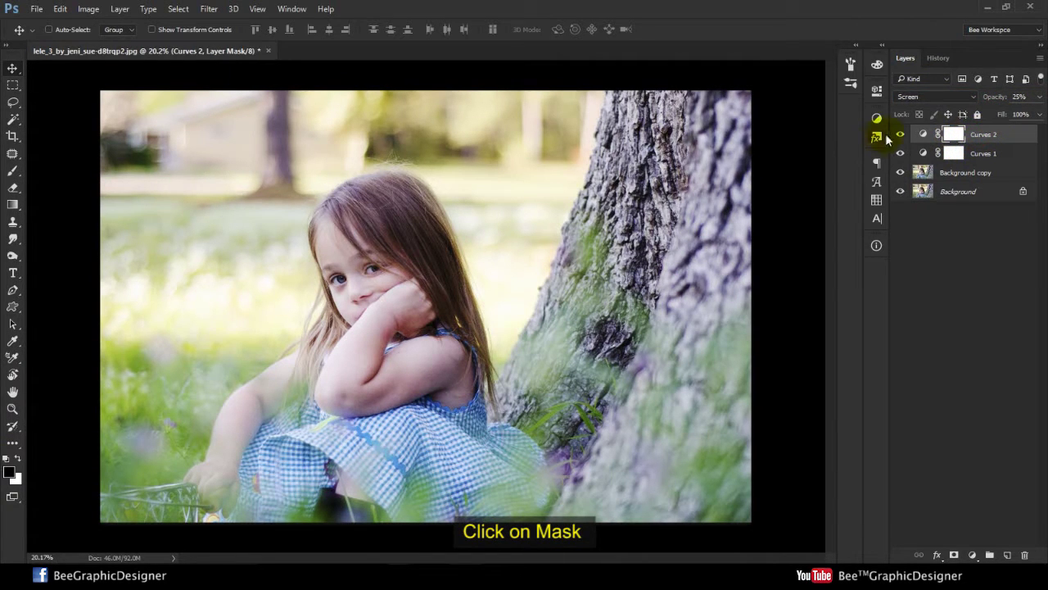
key("ctrl+i")
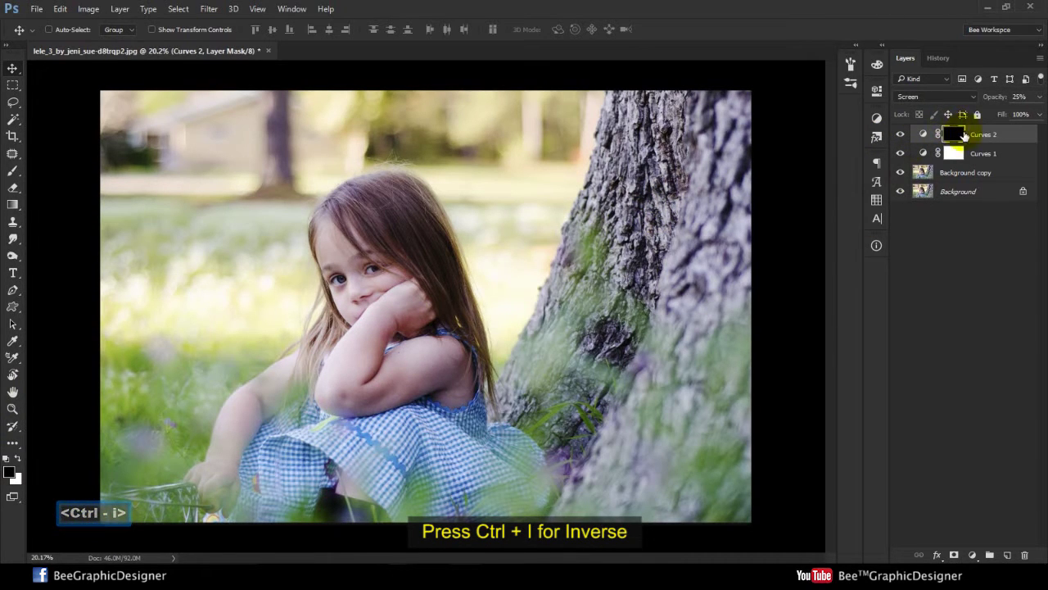
Paint the Curves 2 mask white over the girl's face, arm and hair.
left_click(901, 134)
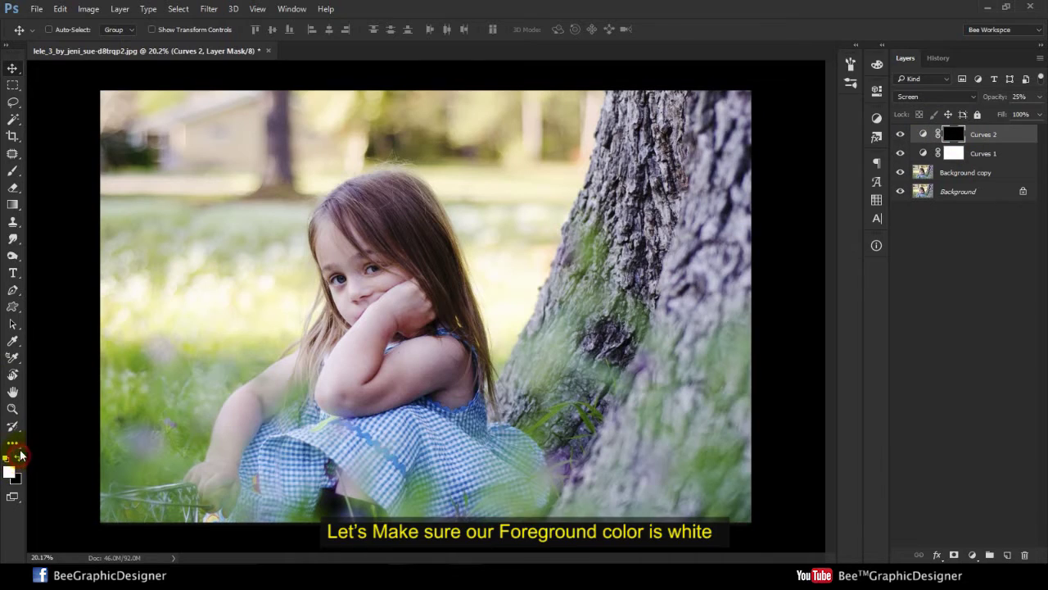
left_click(15, 171)
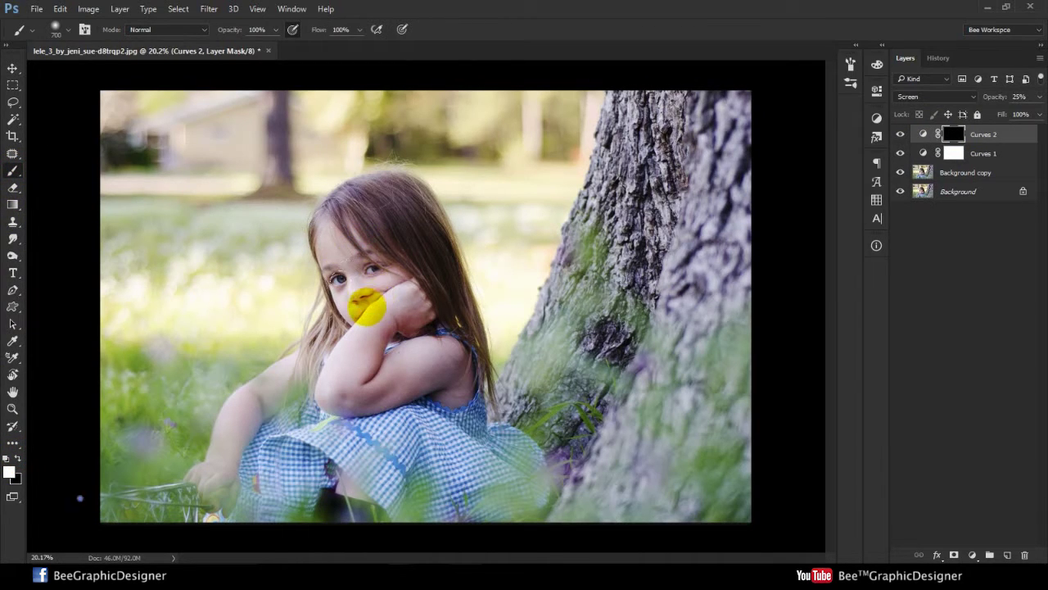
mouse_move(361, 346)
left_mouse_down()
mouse_move(433, 363)
mouse_move(283, 397)
mouse_move(289, 384)
left_mouse_up()
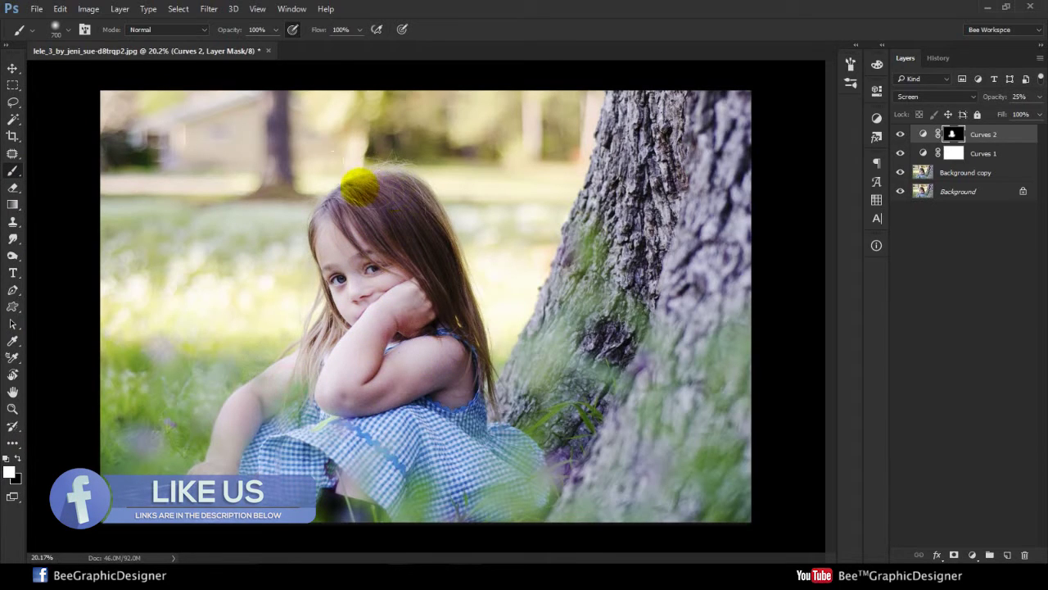
left_click_drag(361, 188, 424, 213)
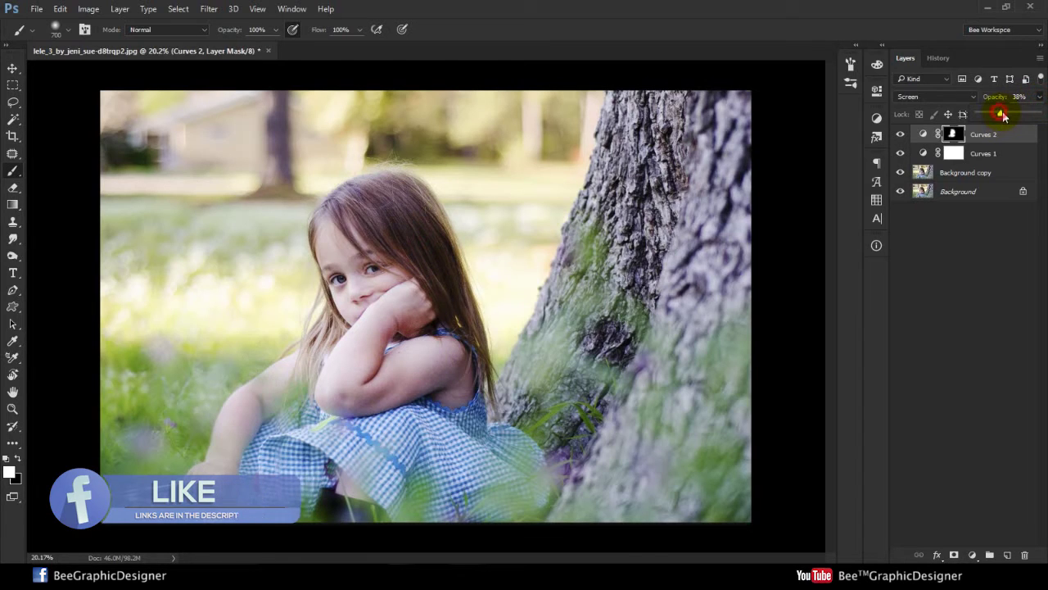
Raise Curves 2 to 41% opacity, swap to black, and compare the brightening.
left_click_drag(993, 114, 1002, 114)
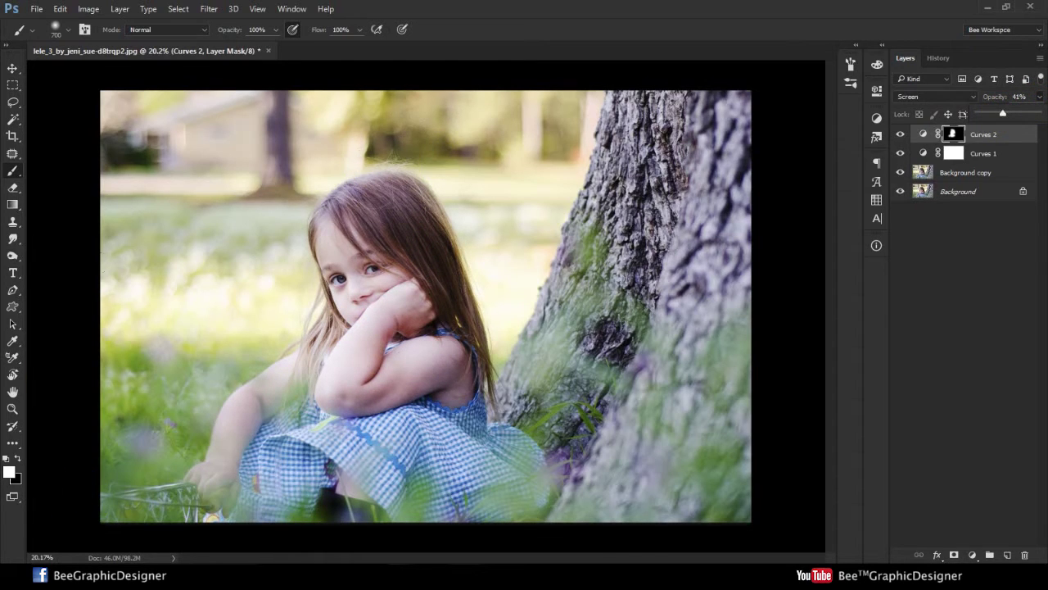
key("x")
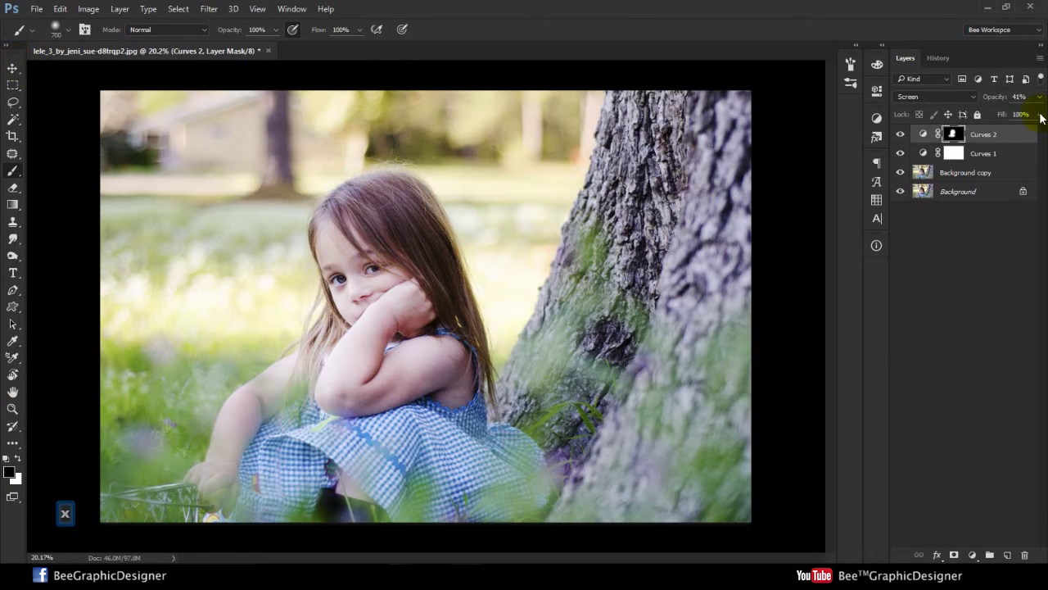
left_click(899, 136)
left_click(900, 135)
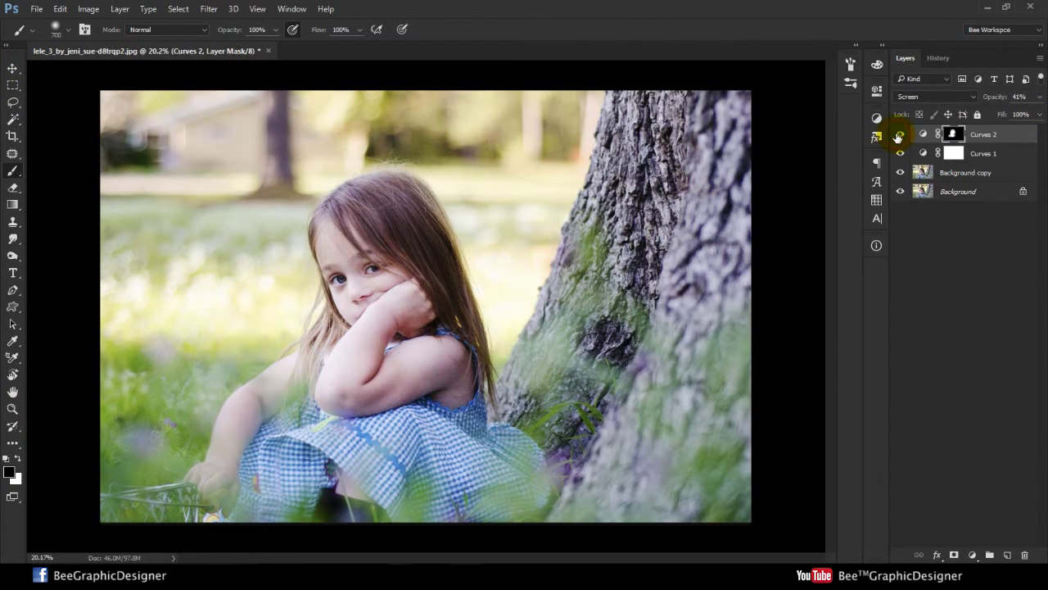
left_click(900, 135)
left_click(899, 136)
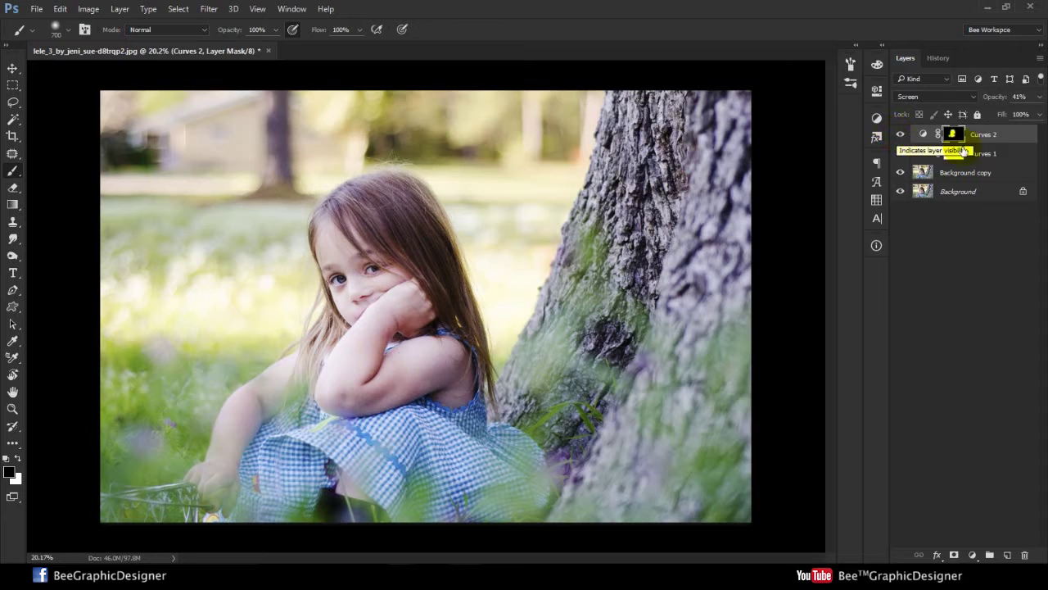
left_click(978, 554)
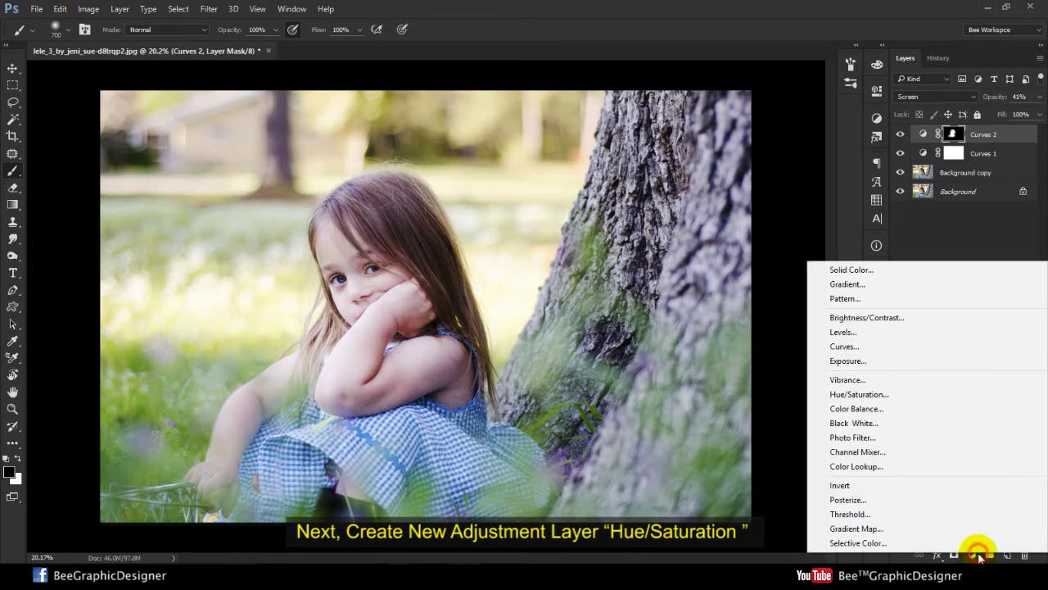
Add a Hue/Saturation layer raising Greens saturation to +29 and Yellows to +23.
left_click(859, 394)
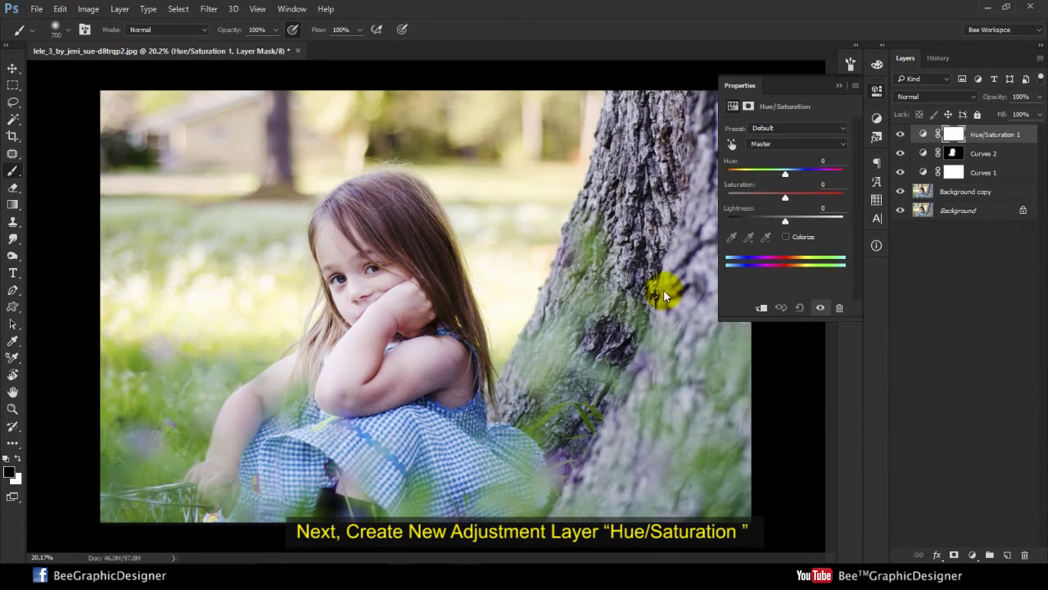
left_click(799, 142)
left_click(761, 178)
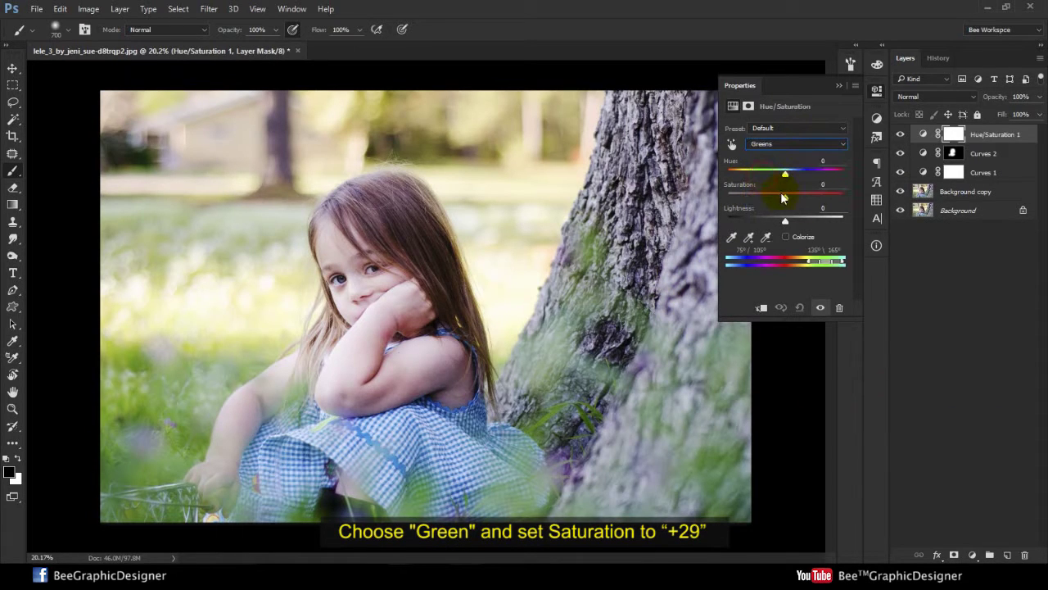
left_click_drag(813, 207, 801, 207)
left_click(791, 151)
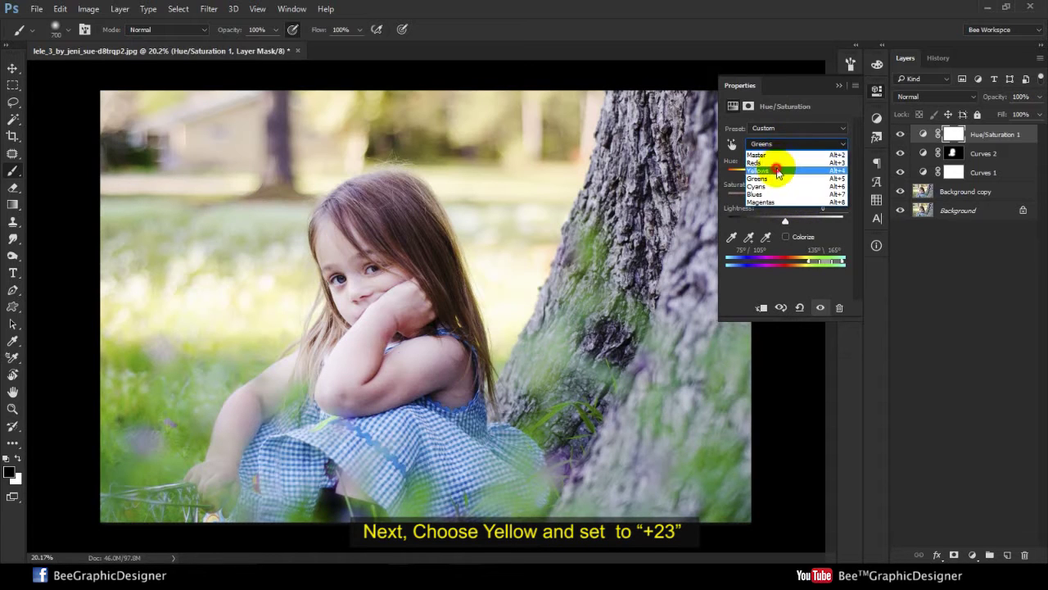
left_click(776, 169)
left_click_drag(800, 202, 801, 200)
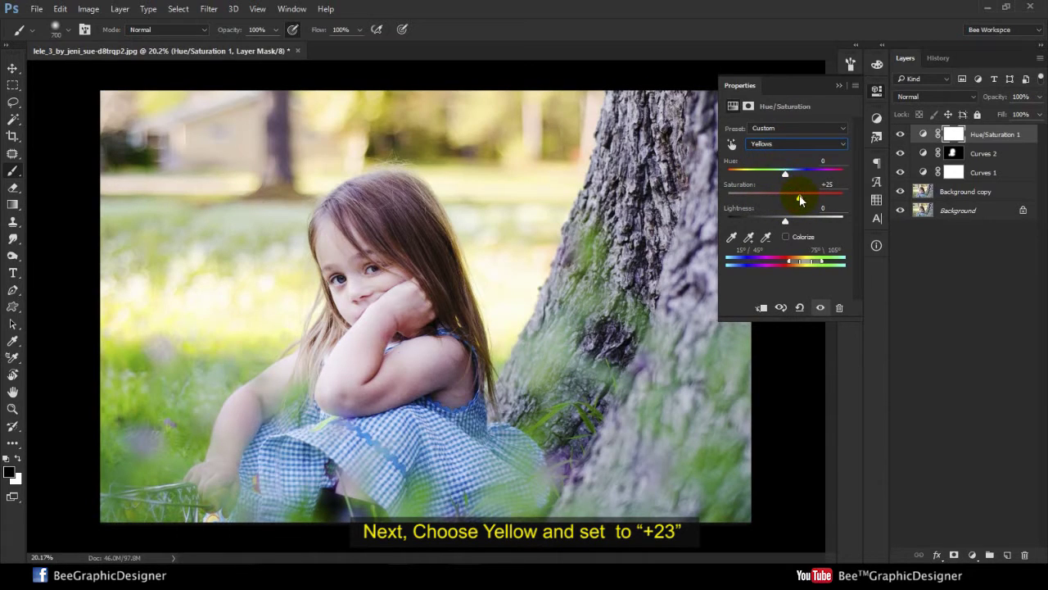
left_click(788, 145)
left_click(793, 195)
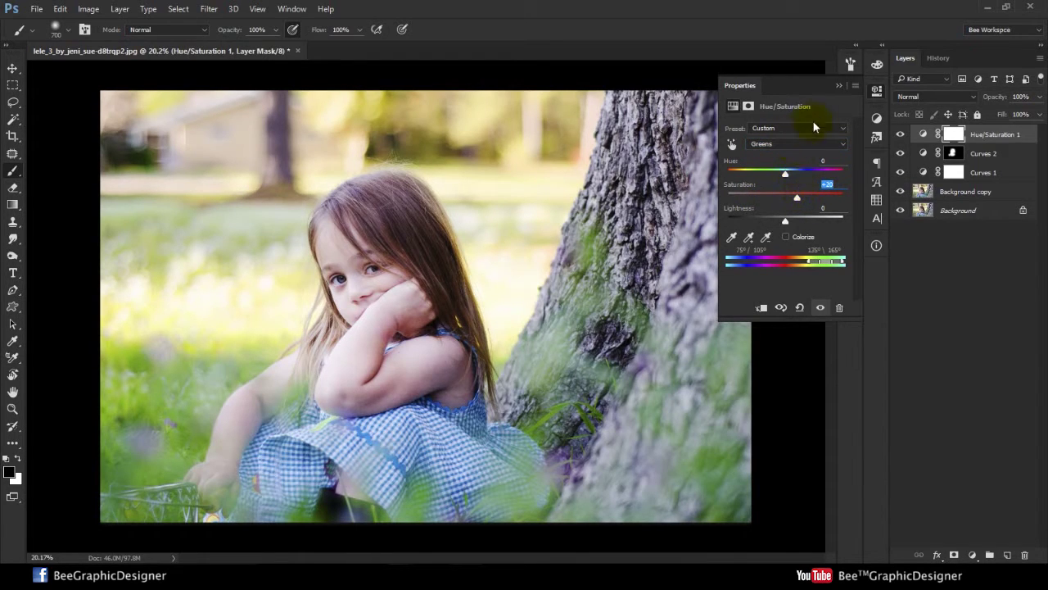
left_click(840, 87)
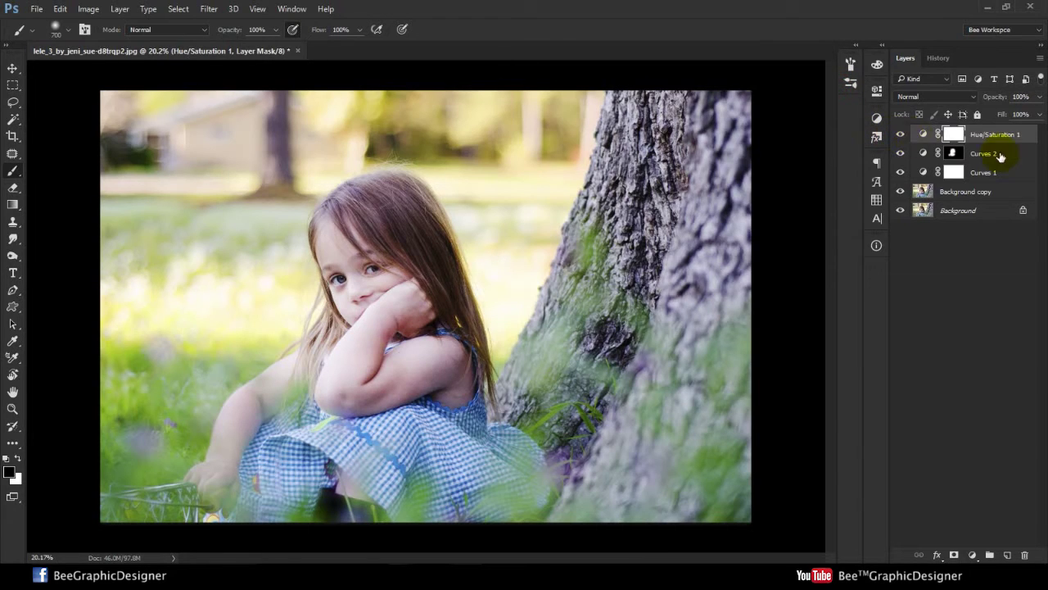
Group the Background copy and three adjustment layers as Group 1, toggling it to compare.
left_click(972, 198, "shift")
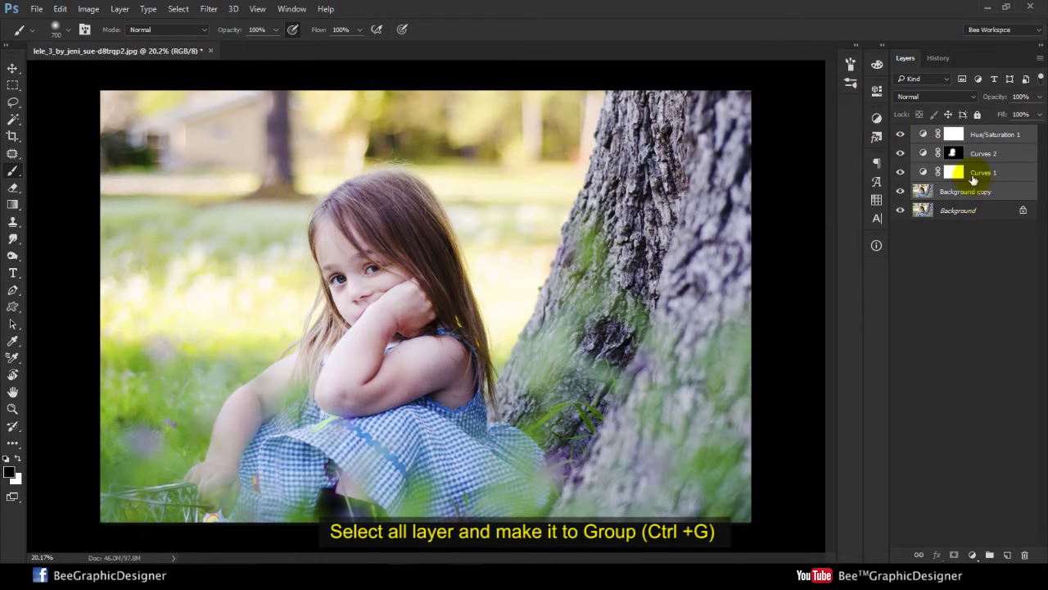
left_click(991, 555)
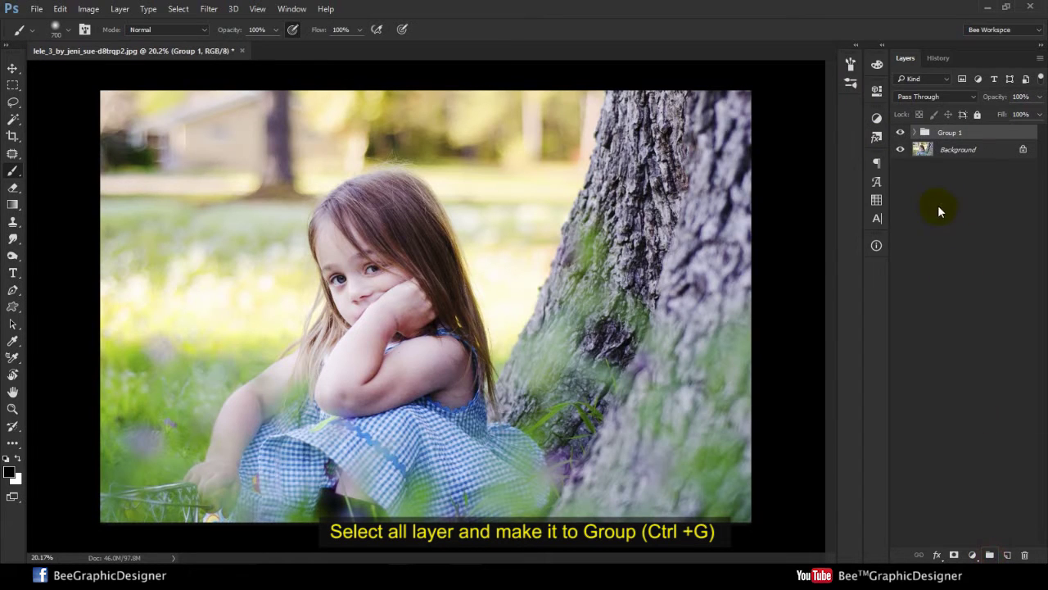
left_click(898, 136)
left_click(899, 135)
left_click(899, 135)
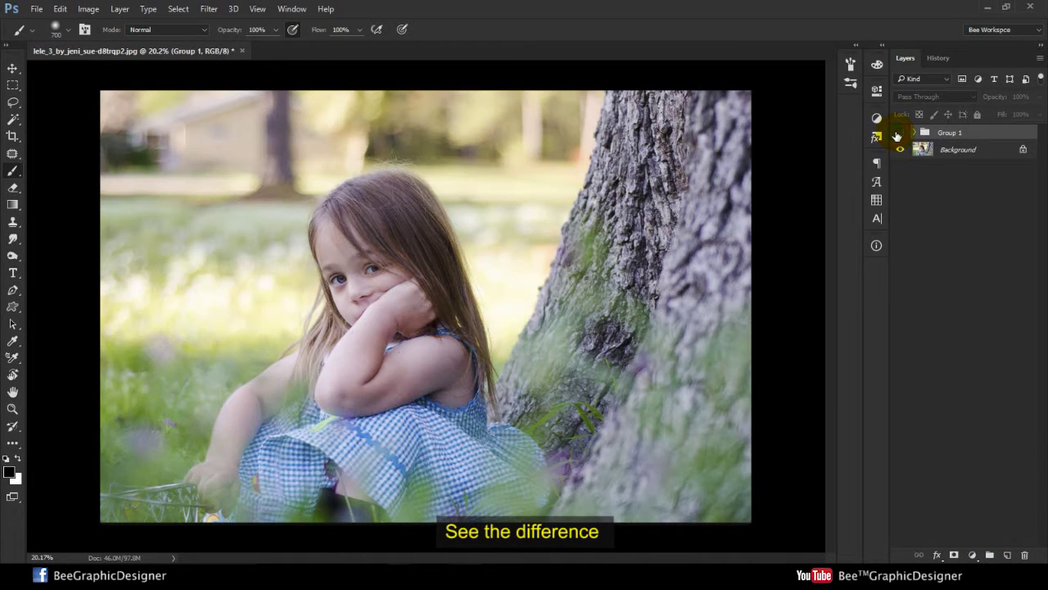
left_click(898, 135)
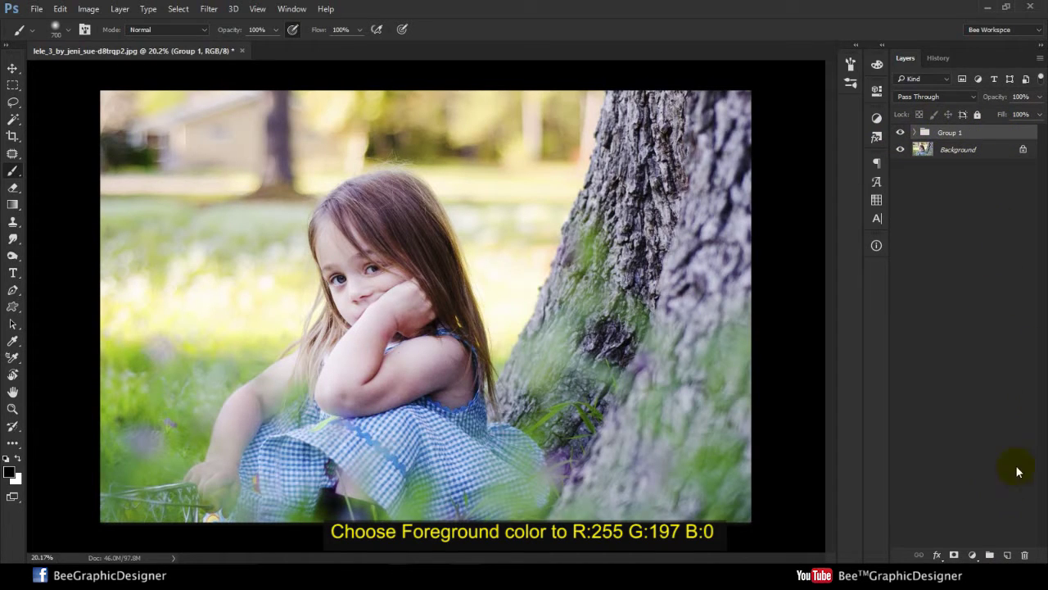
Set the foreground colour to golden yellow R255 G200 B13.
left_click(8, 473)
left_click(285, 270)
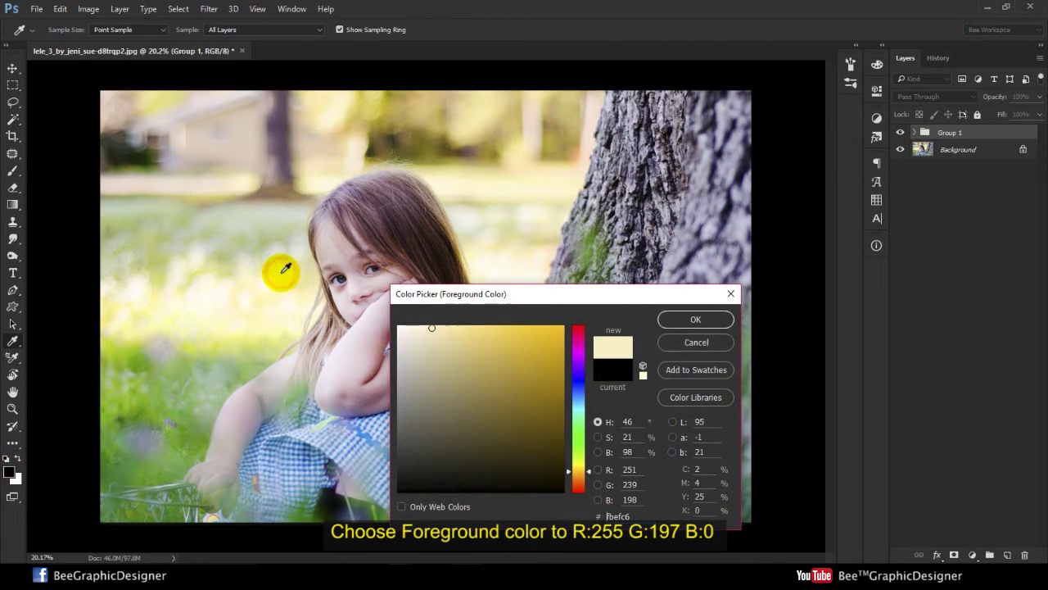
left_click(555, 321)
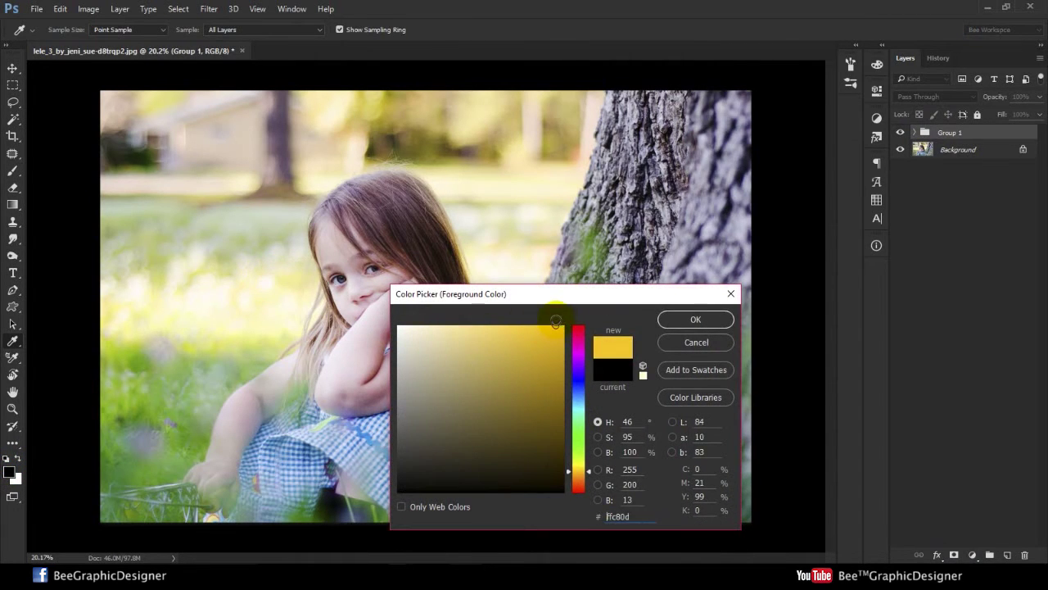
left_click(695, 320)
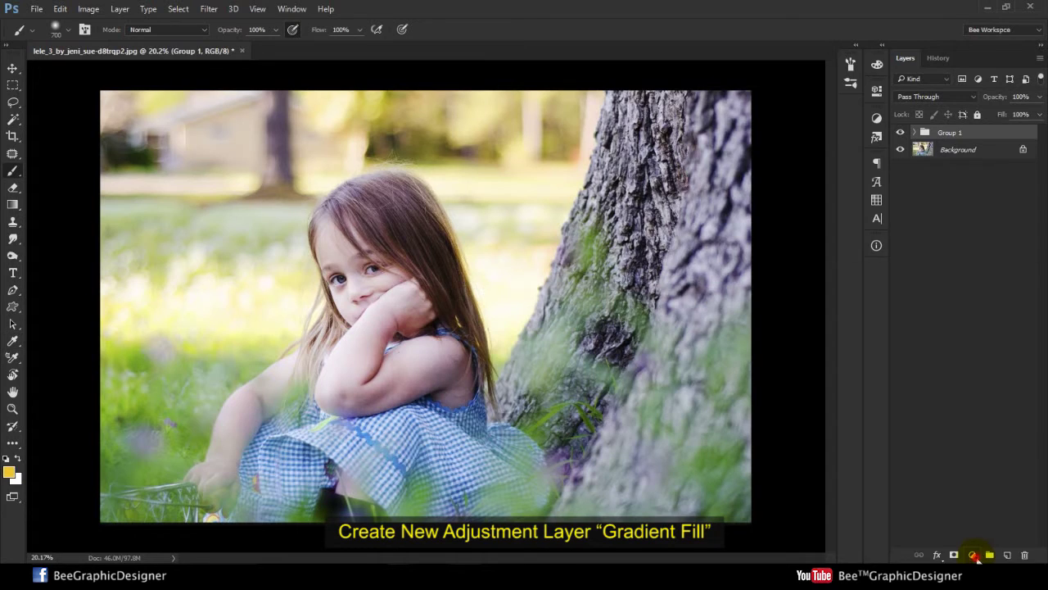
left_click(974, 556)
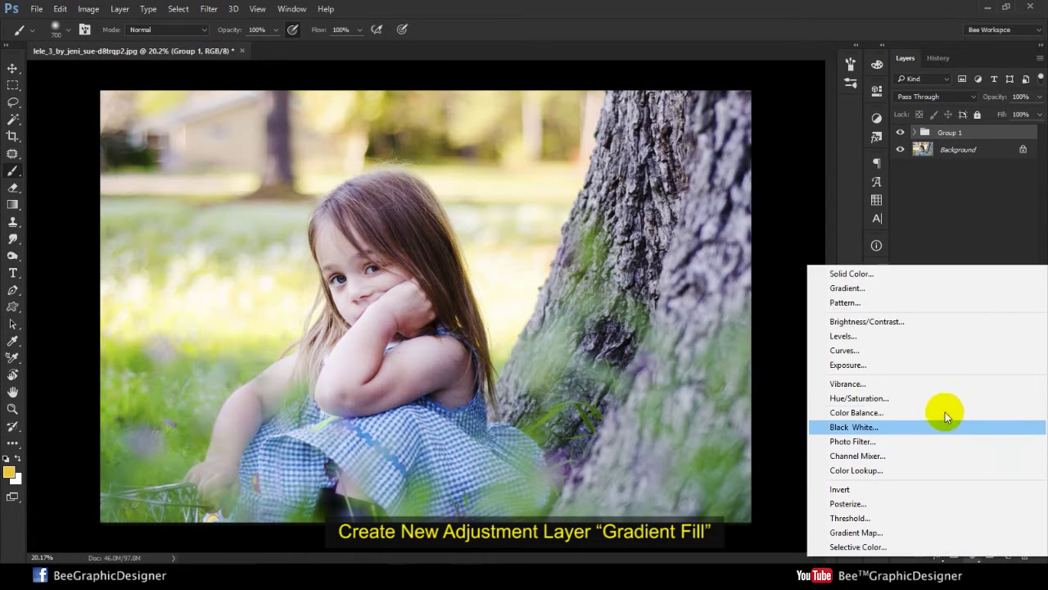
Add an enlarged radial yellow Gradient Fill centred near the top of the photo.
left_click(852, 291)
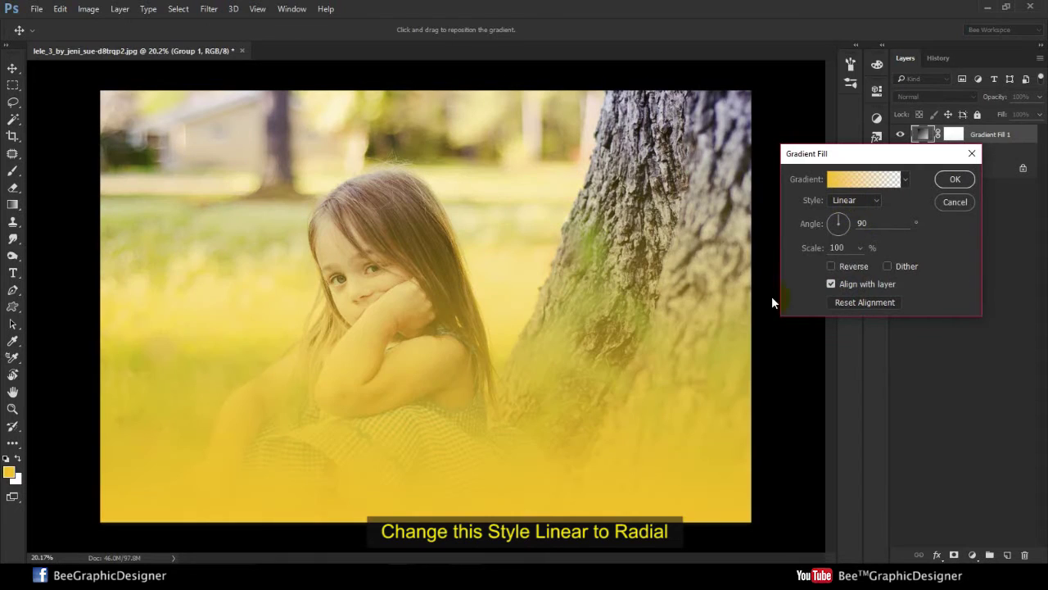
left_click(860, 210)
left_click(856, 222)
left_click_drag(437, 295, 519, 182)
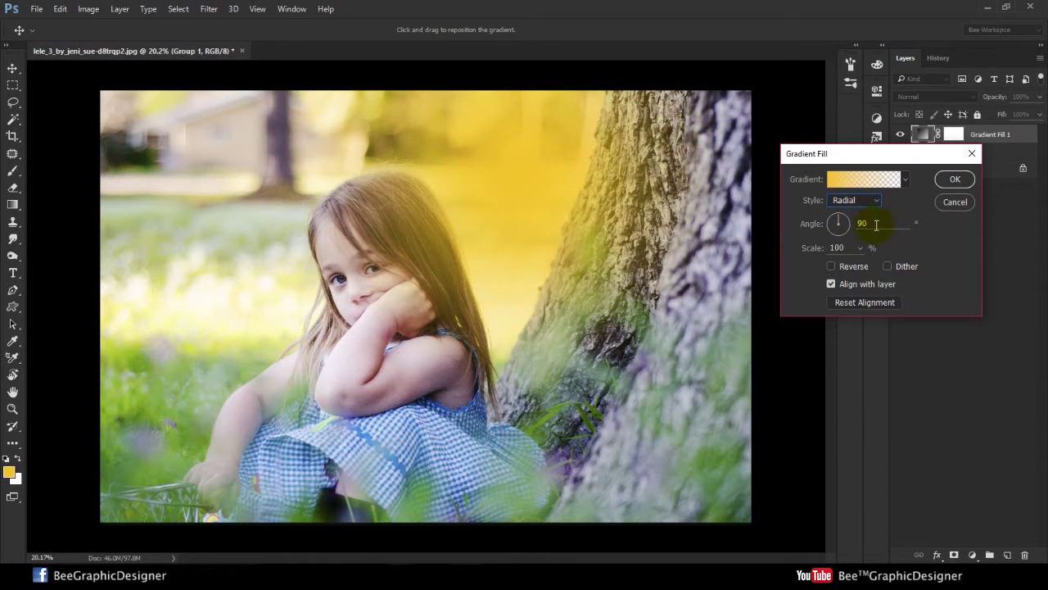
left_click(861, 247)
left_click_drag(859, 264, 861, 267)
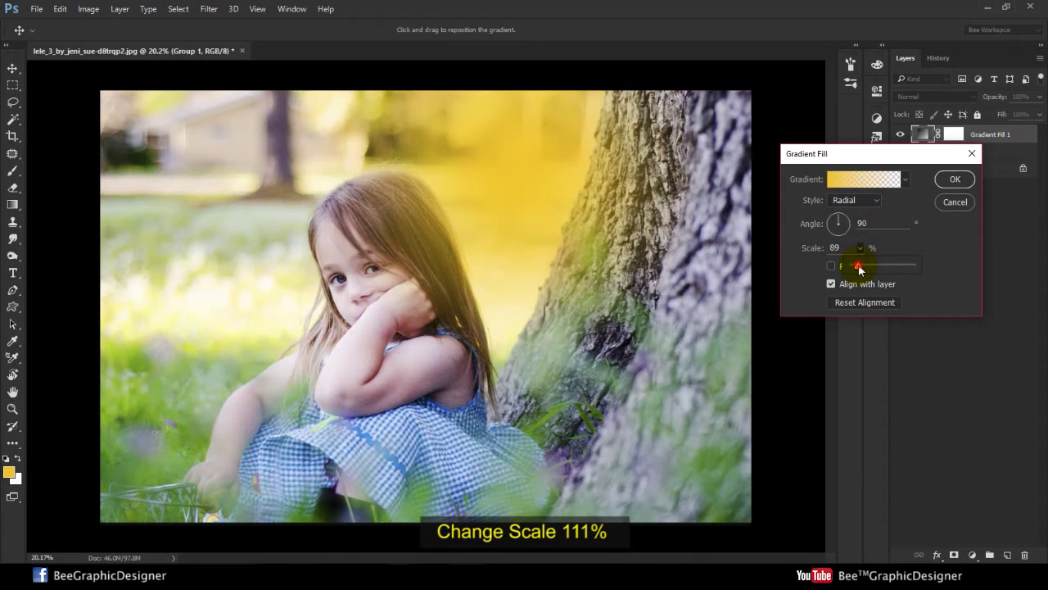
left_click(952, 179)
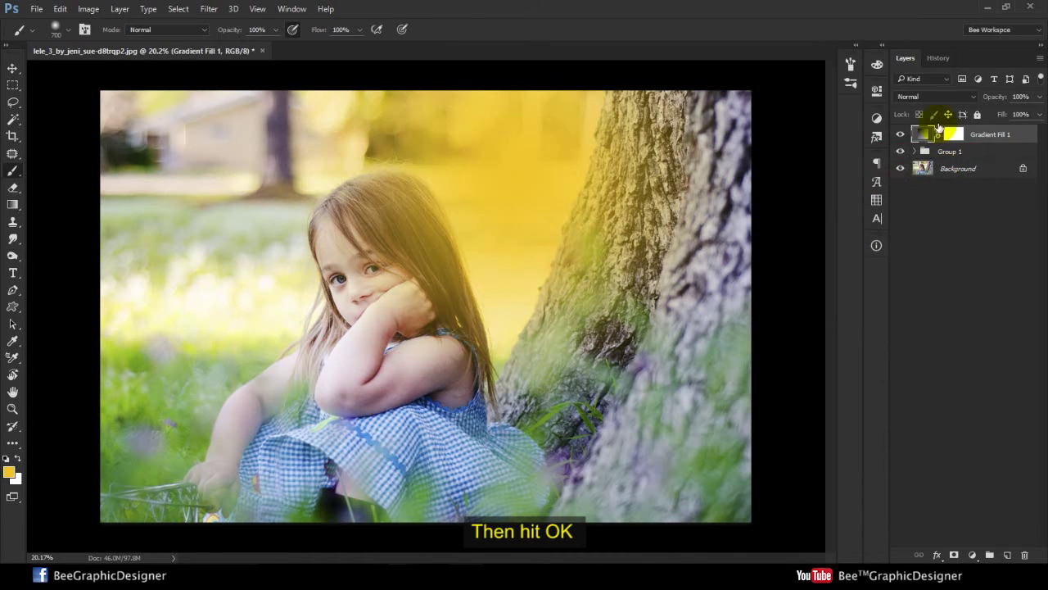
Blend the gradient as Soft Light at 66% and select it with Group 1.
left_click(918, 104)
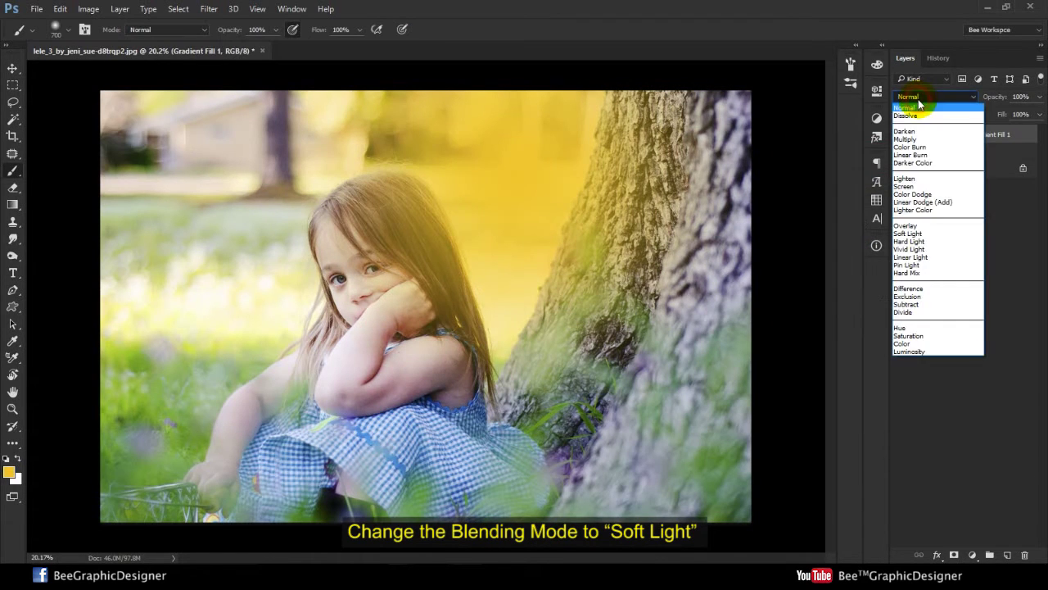
left_click(927, 242)
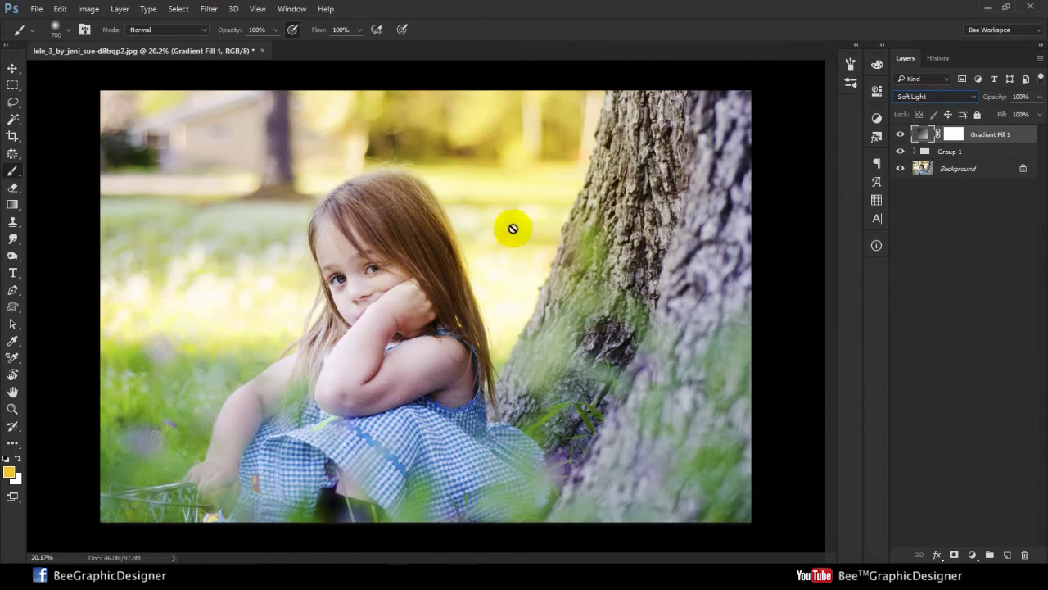
left_click(1039, 96)
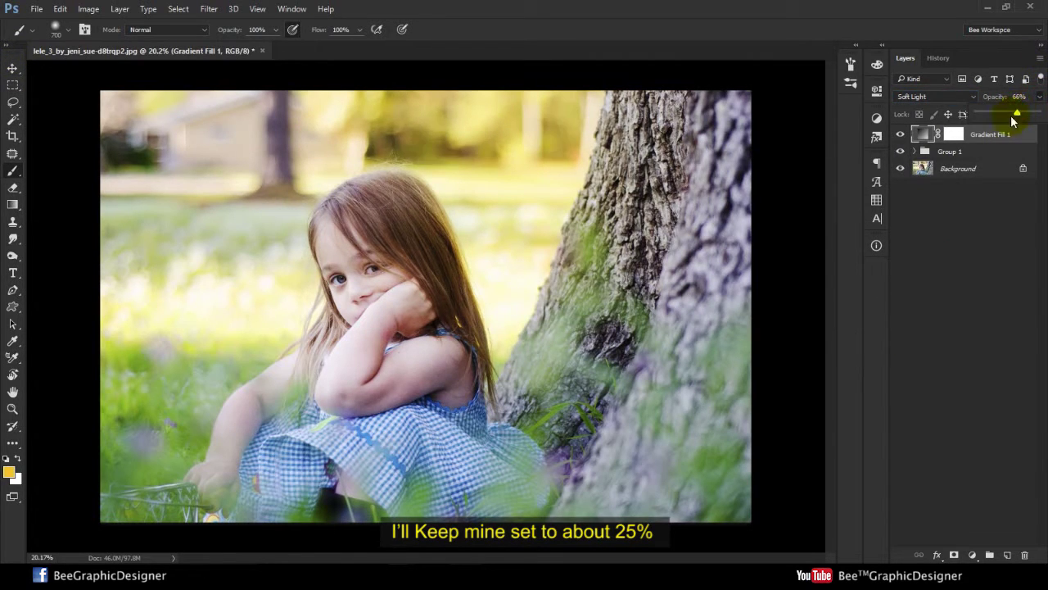
left_click(12, 68)
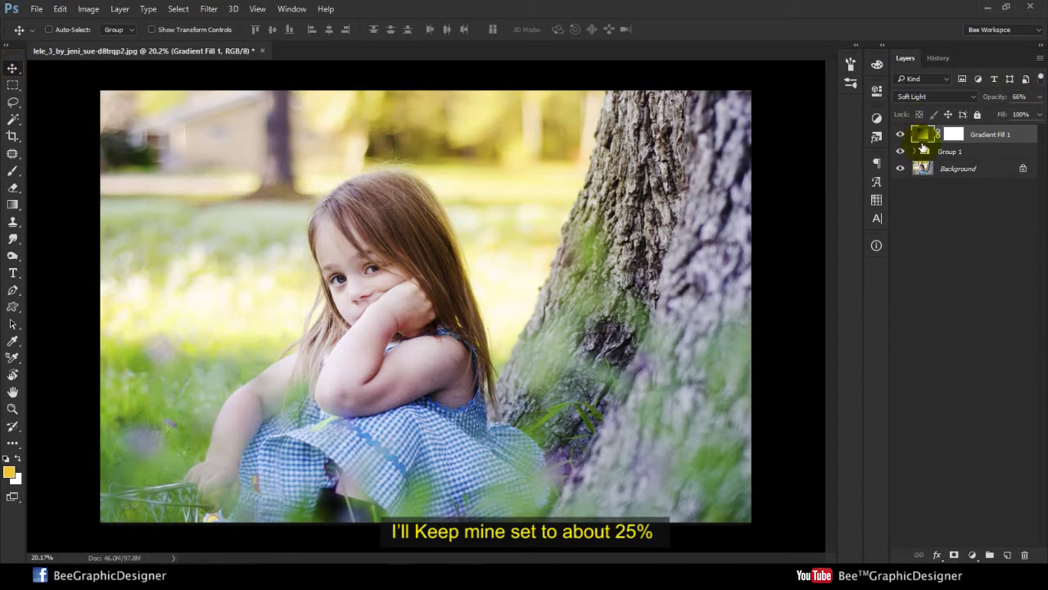
left_click(950, 151)
left_click(1005, 139, "shift")
Stamp all visible layers into a new merged Layer 1 with Ctrl+Alt+Shift+E.
key("ctrl+shift")
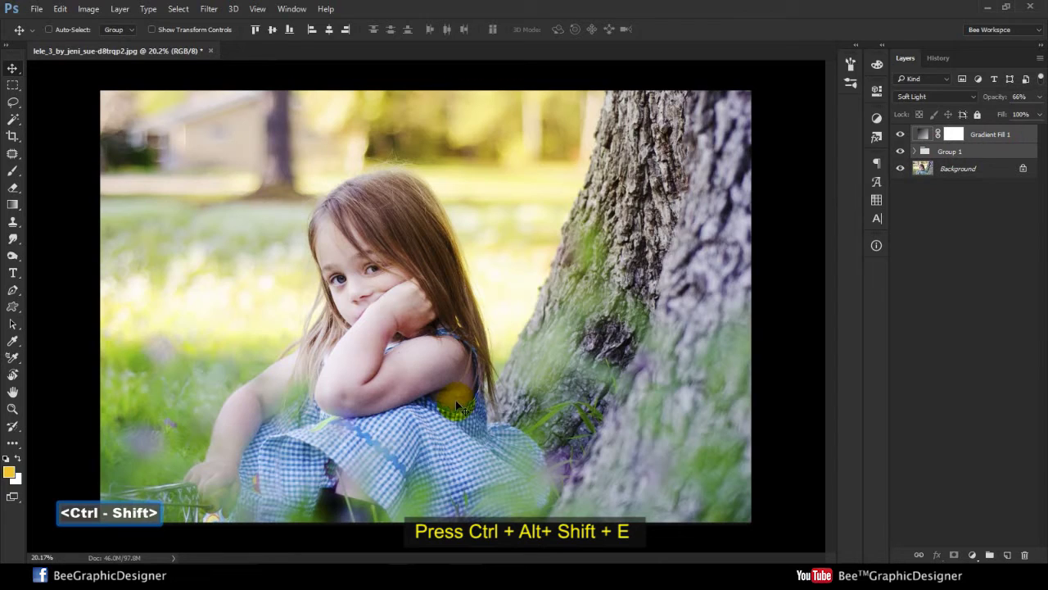
key("ctrl+alt+shift")
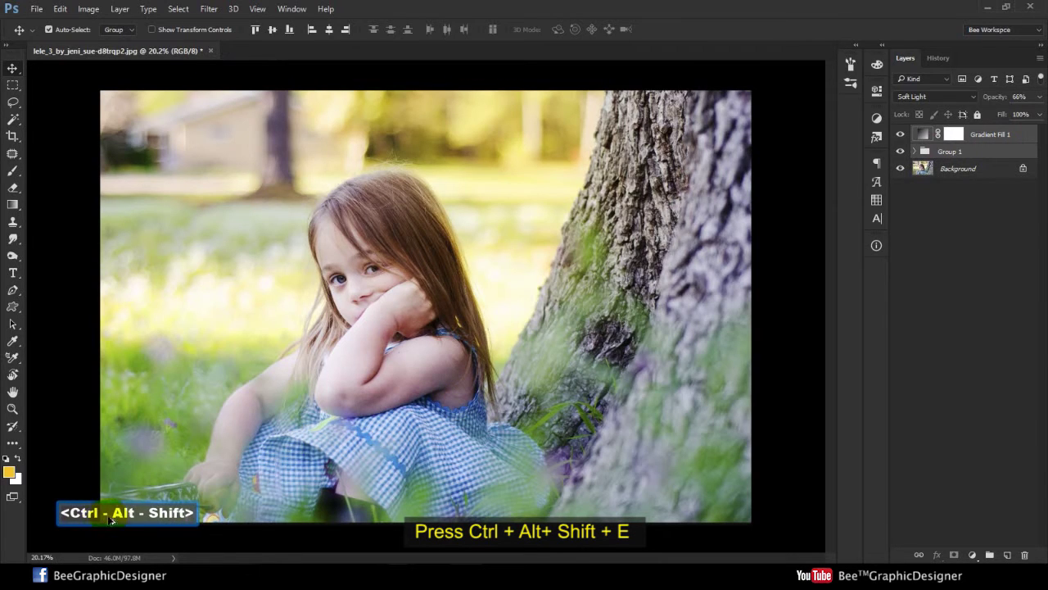
key("ctrl+alt+shift+e")
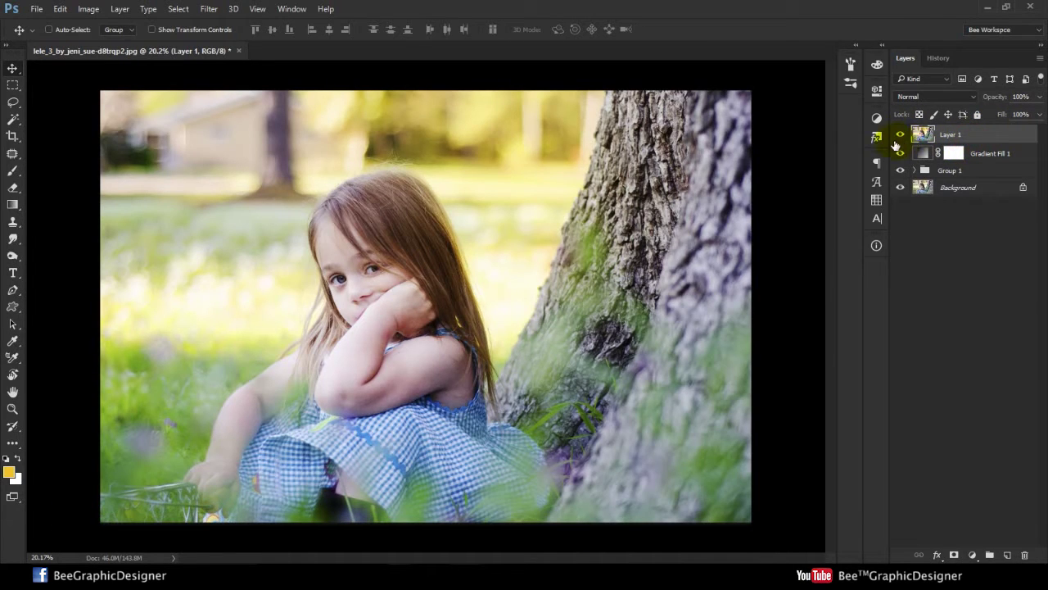
Apply Unsharp Mask with Amount 37%, Radius 41.9 pixels and Threshold 5 levels.
left_click(206, 9)
mouse_move(242, 228)
left_click(424, 291)
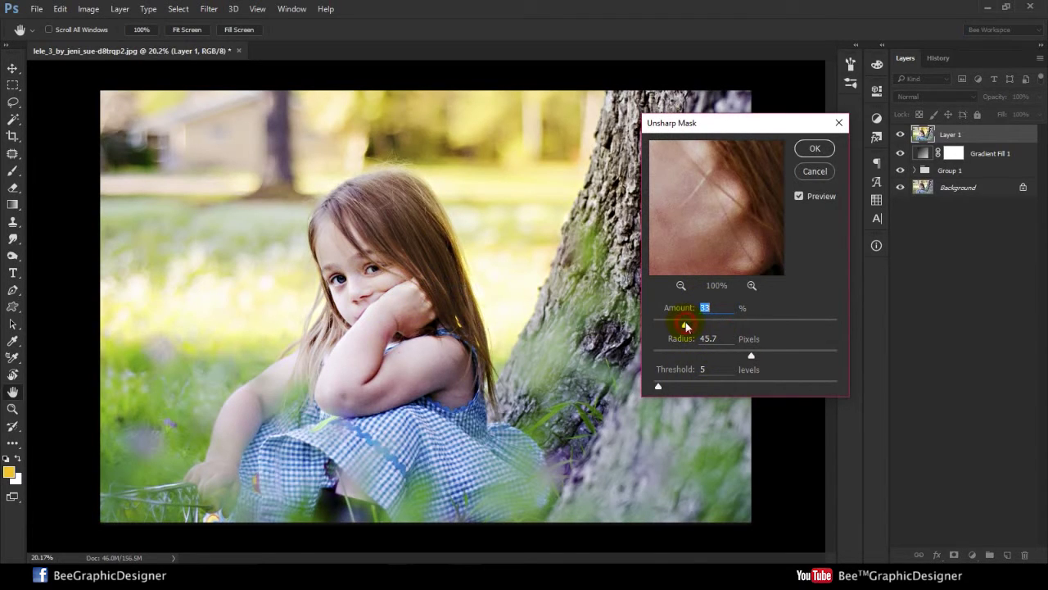
left_click_drag(682, 325, 678, 325)
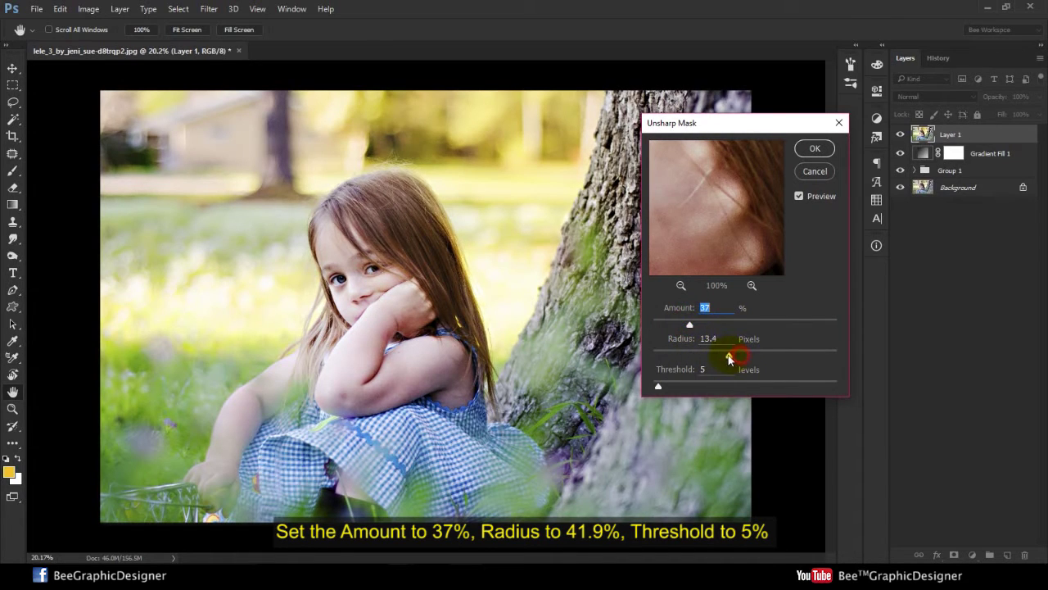
left_click_drag(732, 358, 724, 358)
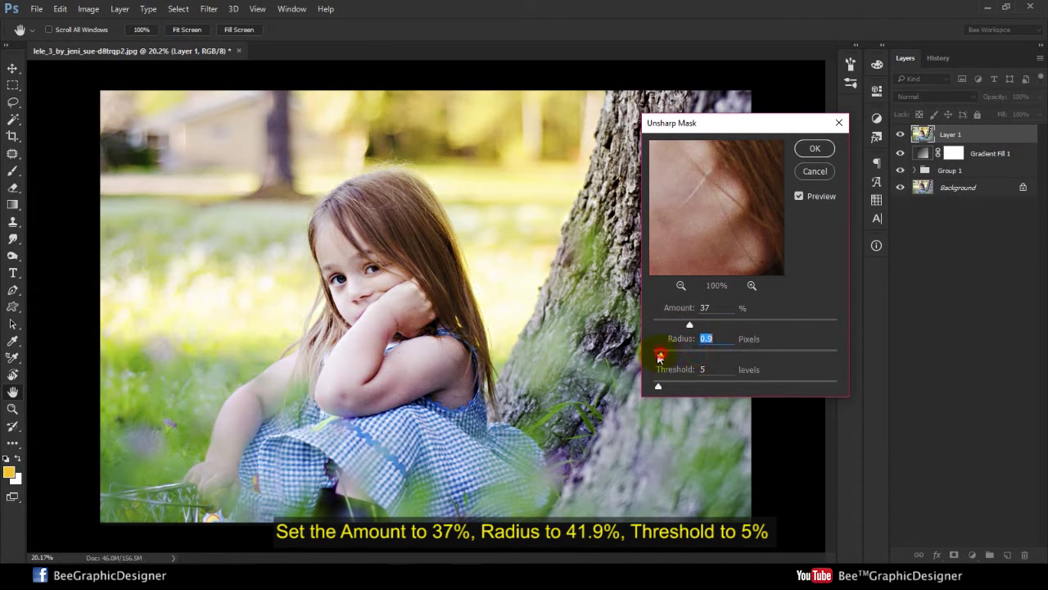
left_click_drag(662, 361, 748, 356)
left_click(800, 197)
left_click(801, 196)
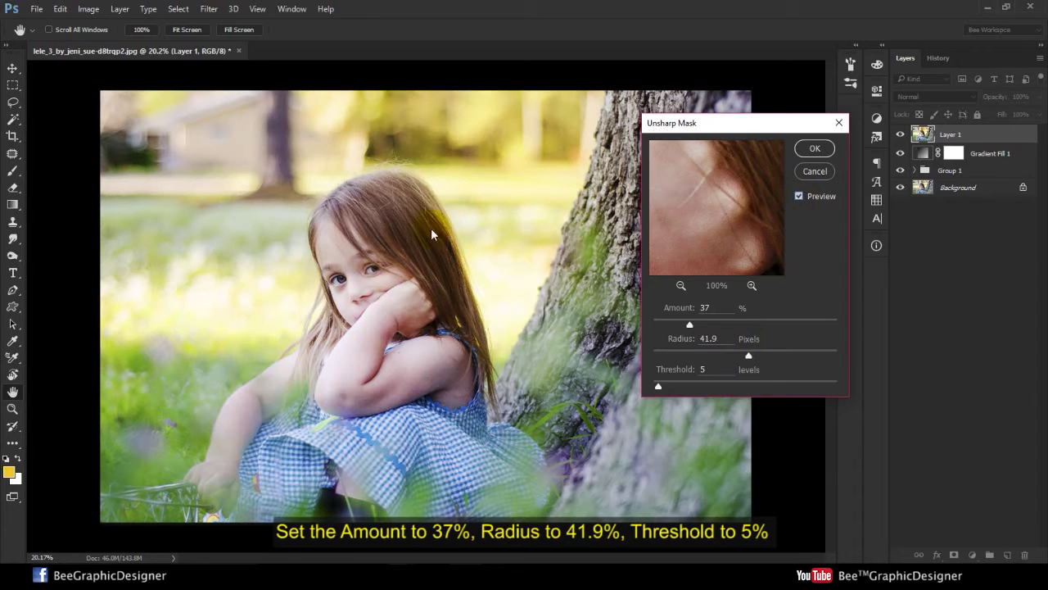
left_click(815, 148)
key("v")
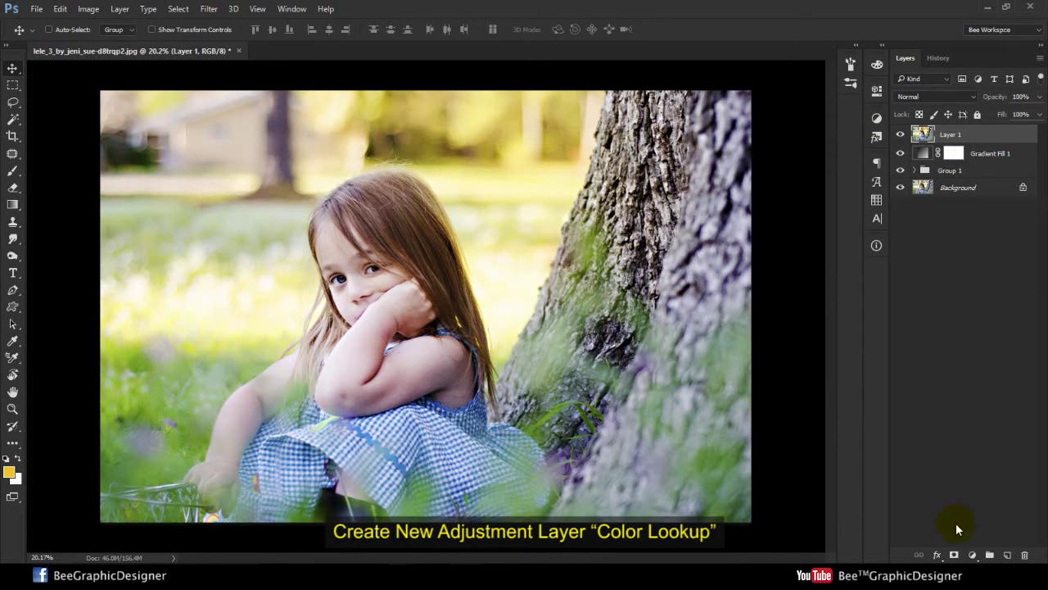
Add a Color Lookup layer using the FallColors.look preset at 73% opacity.
left_click(973, 556)
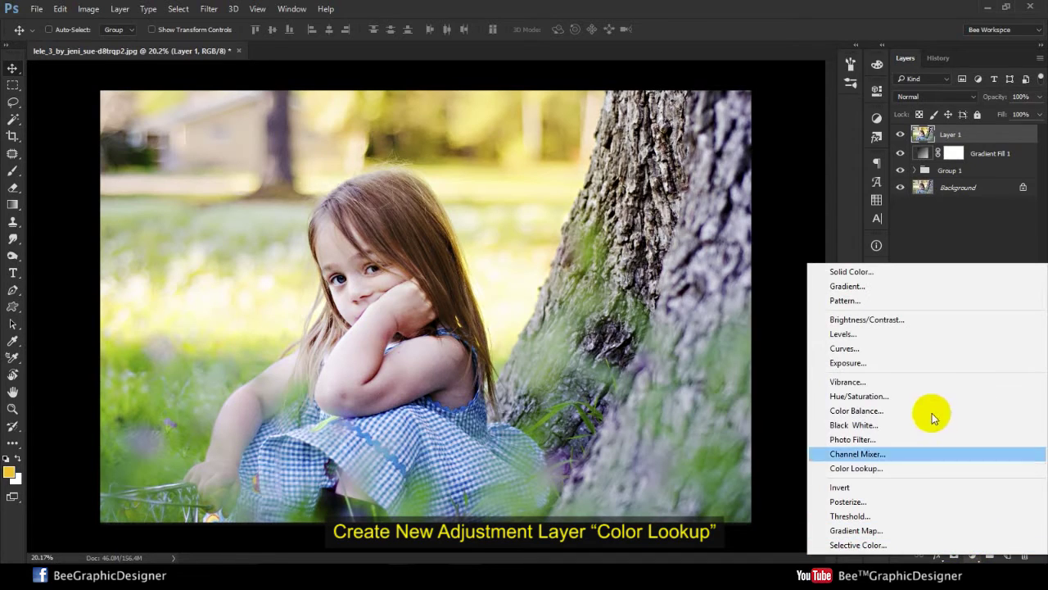
left_click(896, 467)
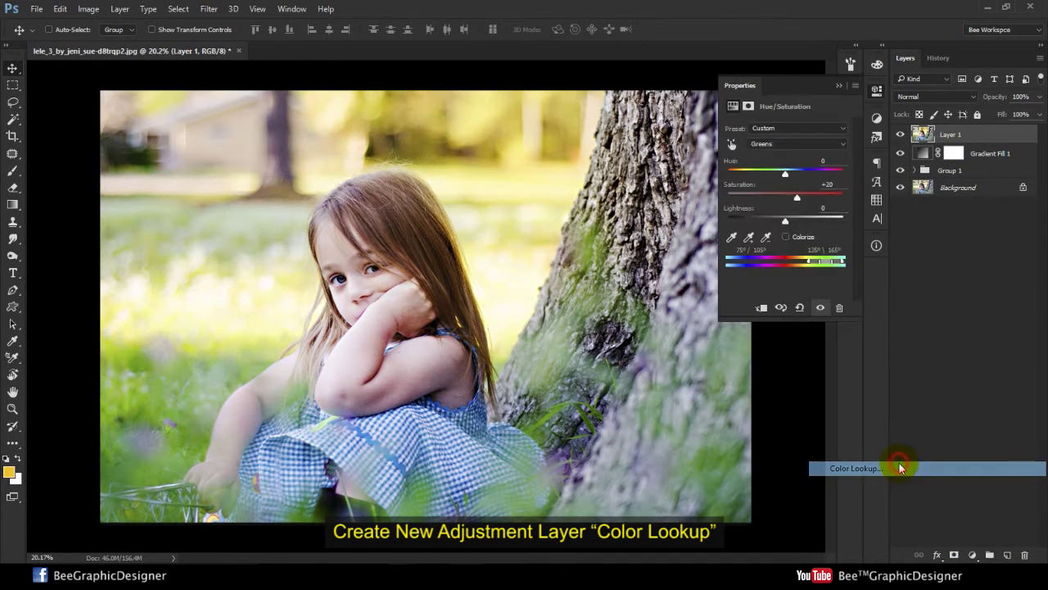
left_click(811, 128)
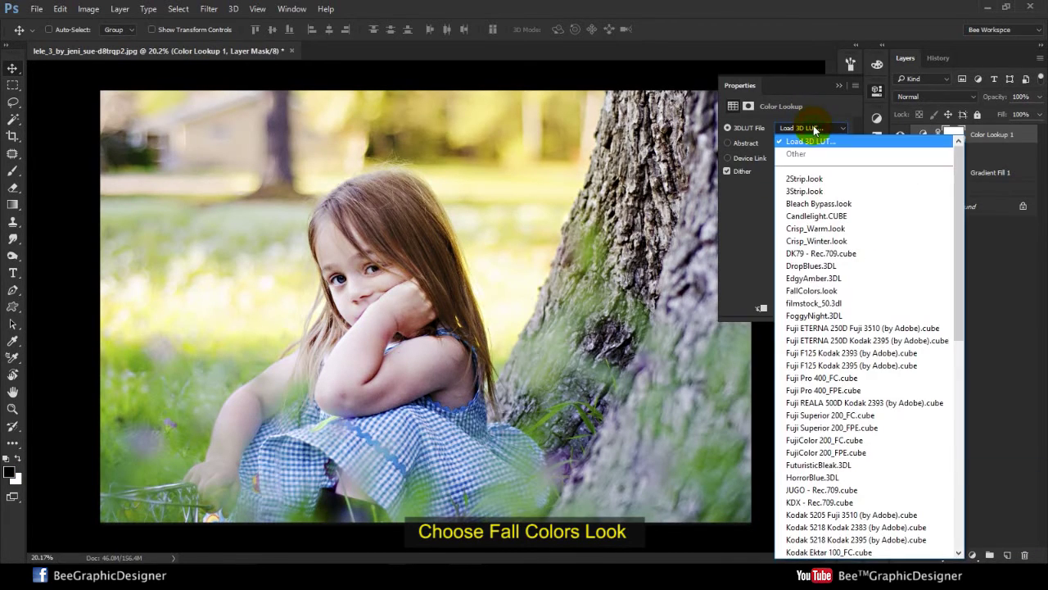
left_click(815, 291)
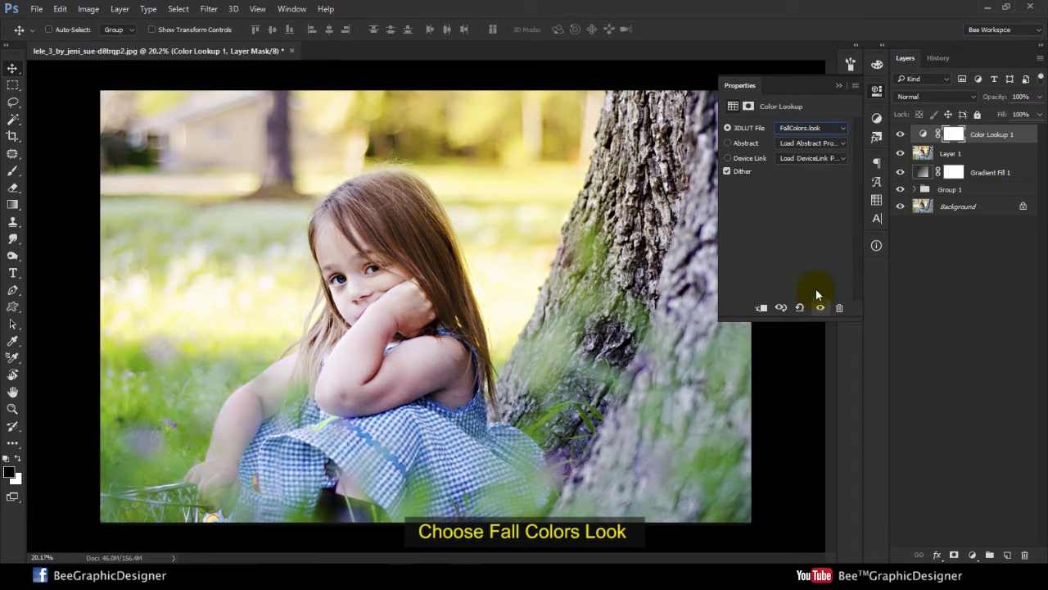
left_click(838, 87)
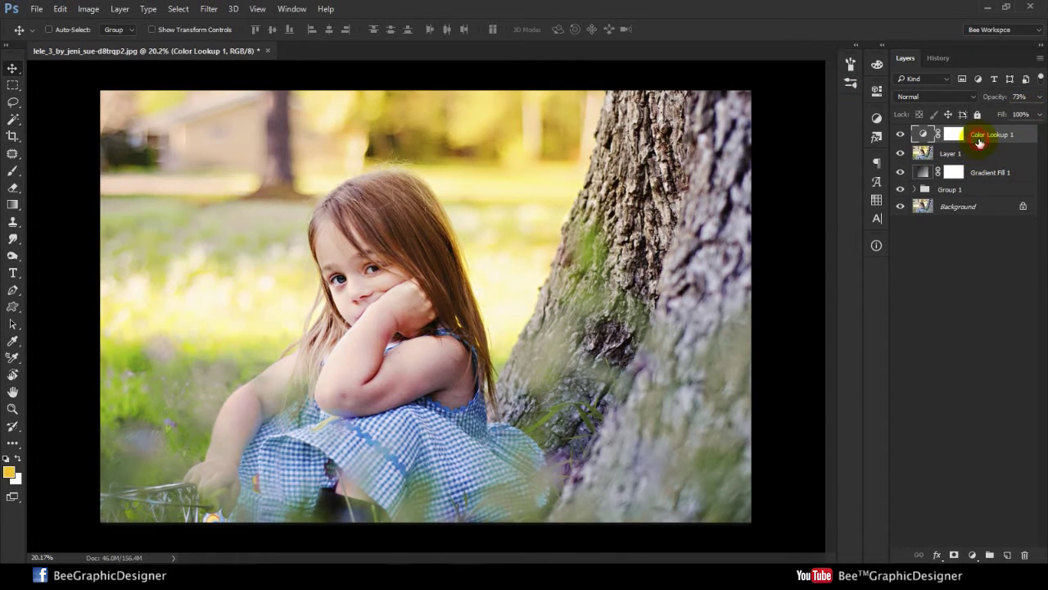
Group Color Lookup 1 through Group 1 into Group 2 and toggle it to compare.
left_click(979, 141)
left_click(973, 187, "shift")
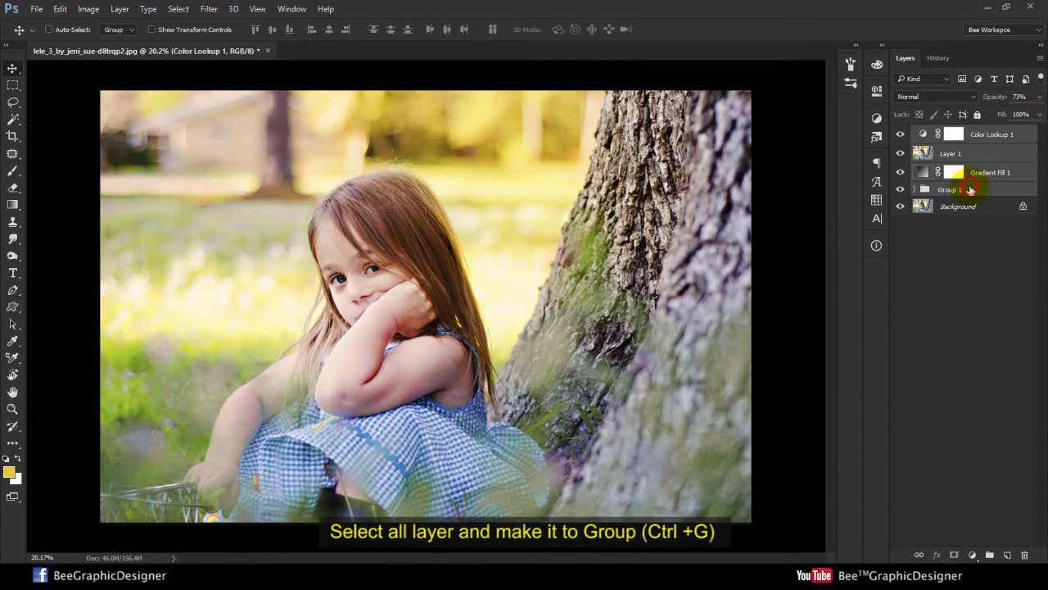
left_click(989, 554)
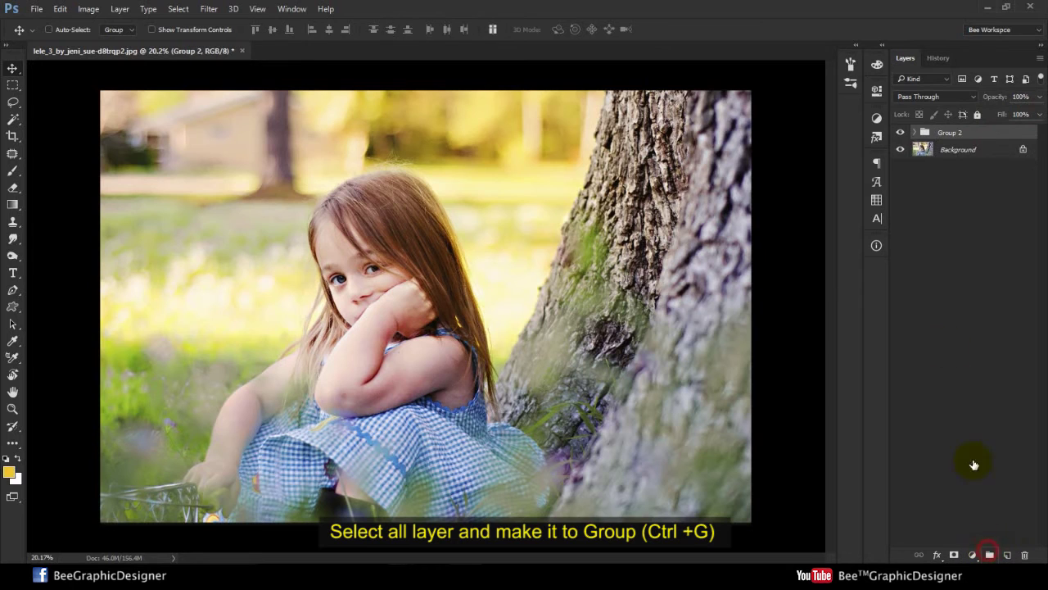
left_click(900, 138)
left_click(901, 139)
left_click(901, 139)
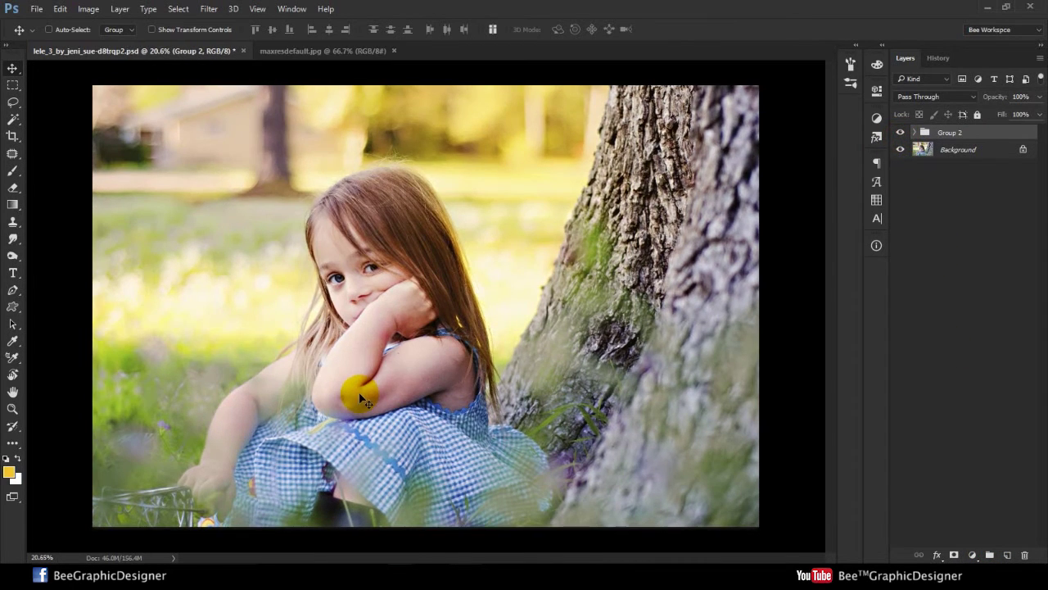
Bring the bokeh image into the portrait as Layer 2, scaled to cover the canvas.
left_click(302, 54)
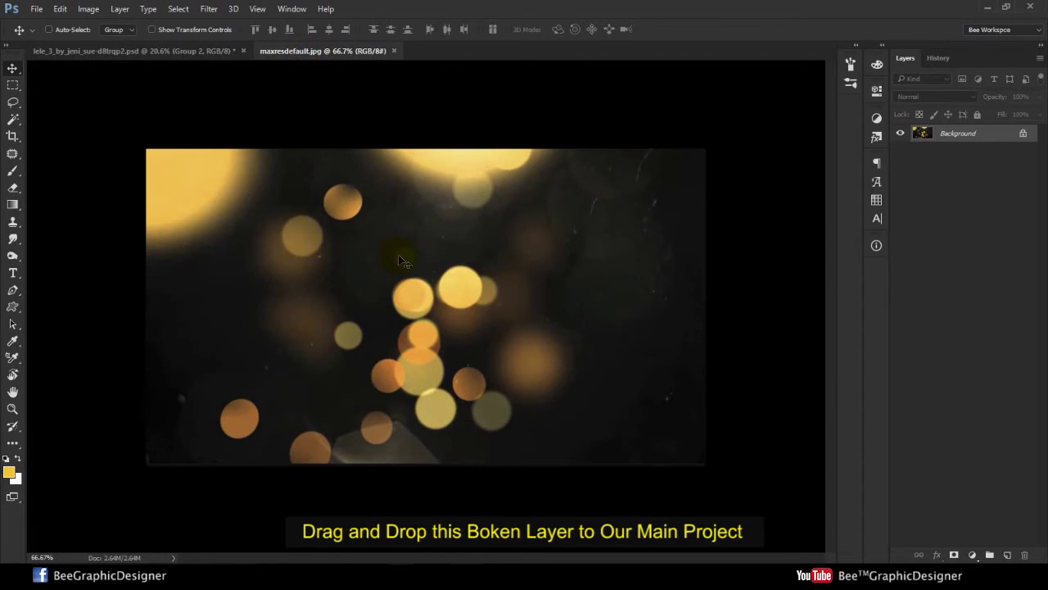
left_click_drag(265, 178, 347, 260)
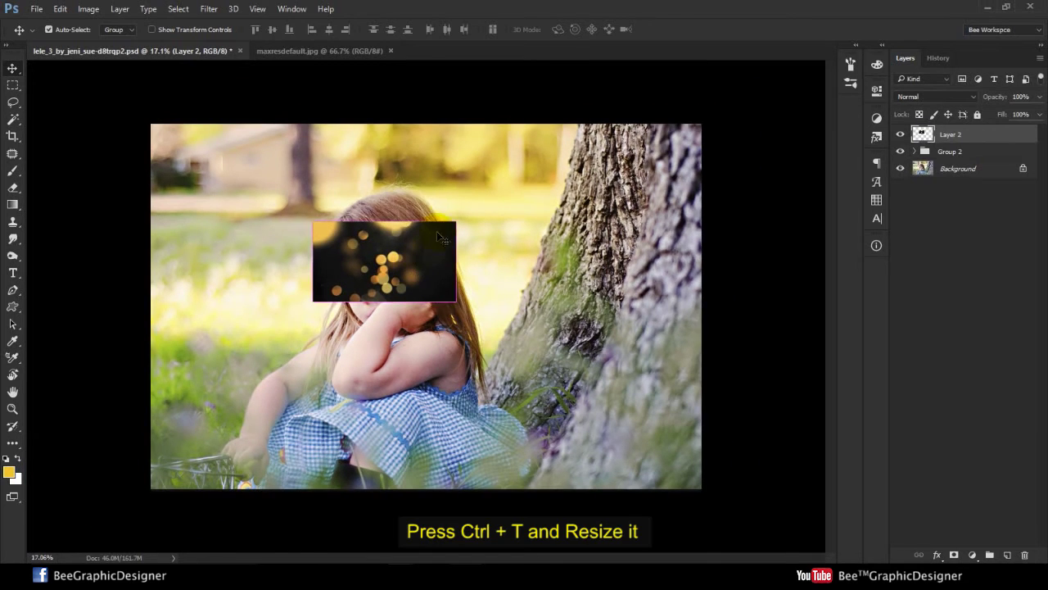
key("ctrl+t")
left_click_drag(456, 221, 581, 152)
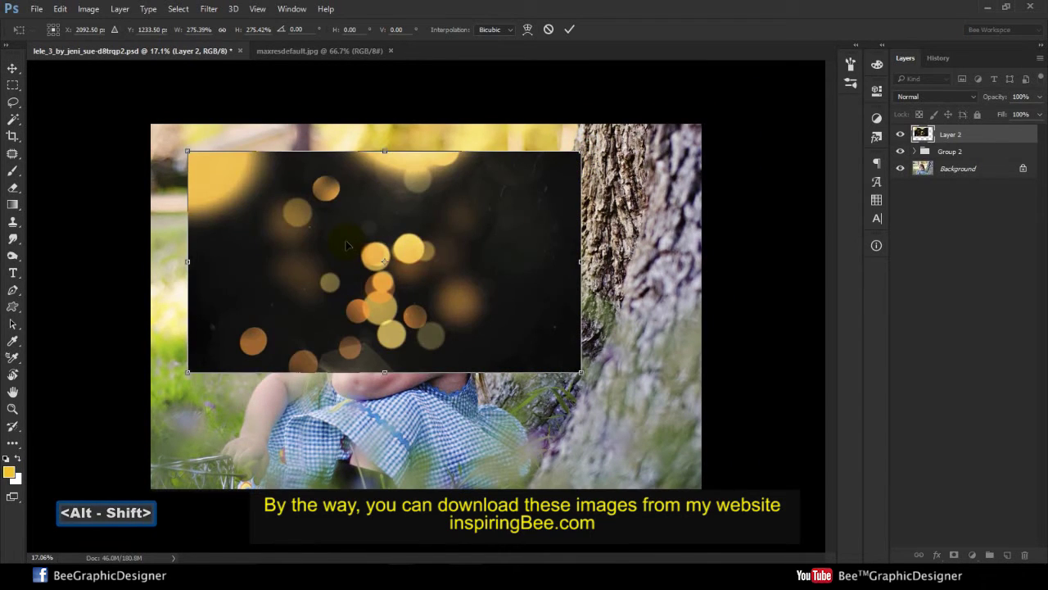
left_click_drag(314, 221, 277, 194)
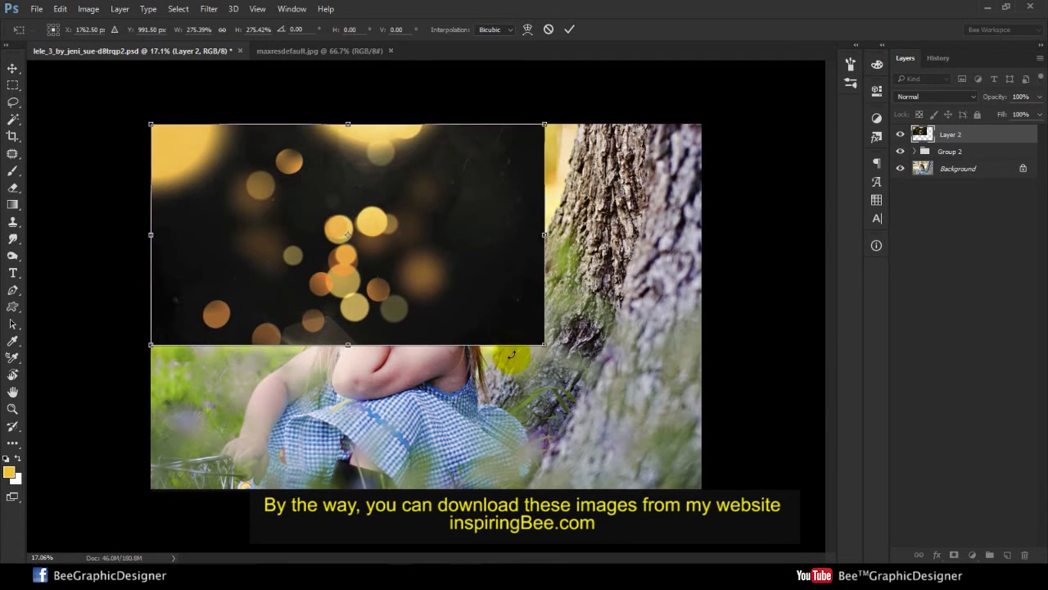
left_click_drag(538, 348, 801, 489)
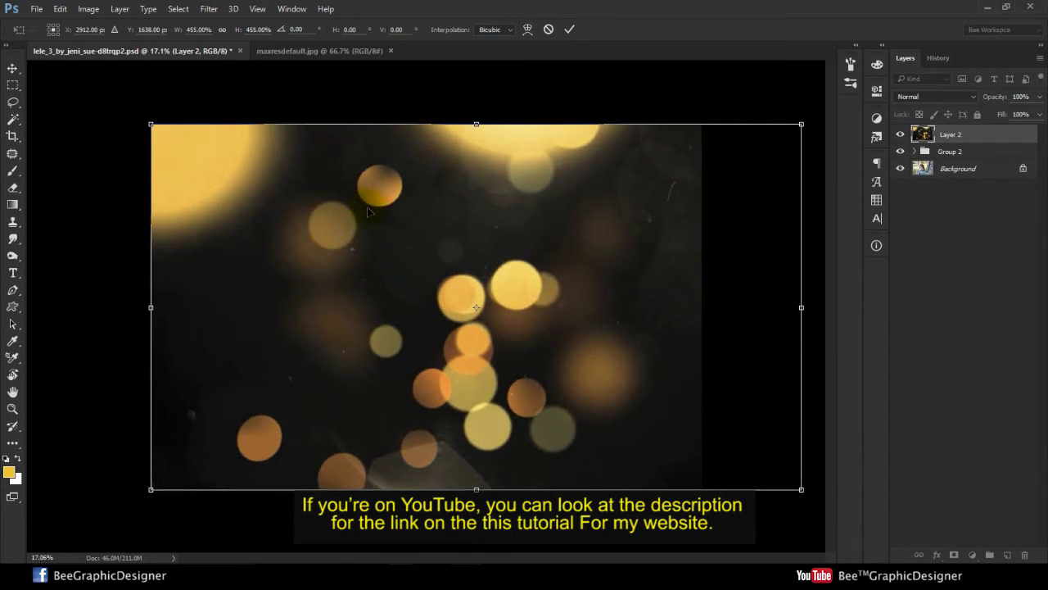
key("Return")
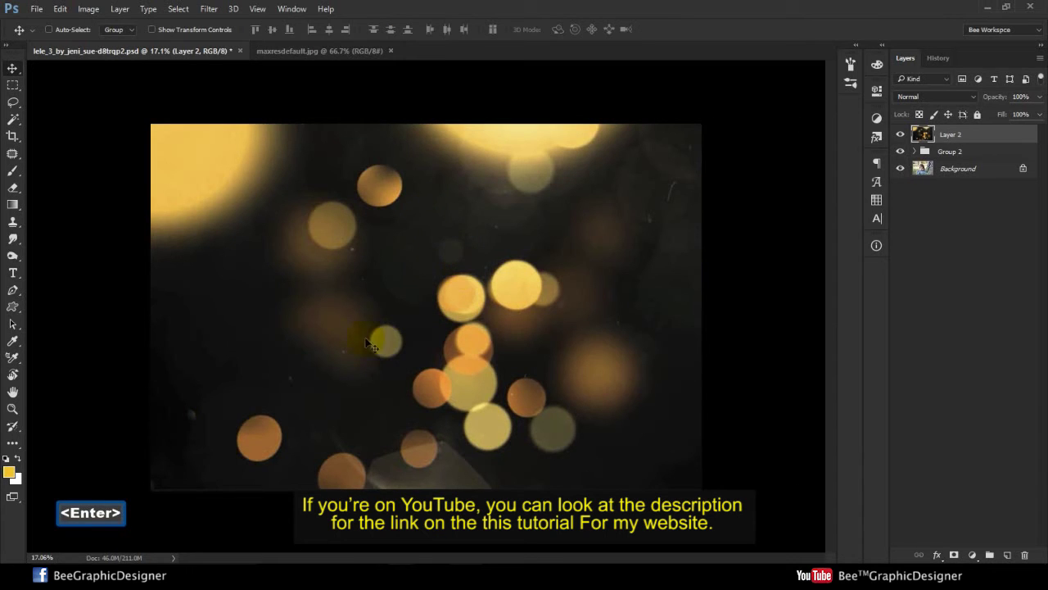
Set the bokeh layer's blend mode to Screen.
left_click(911, 98)
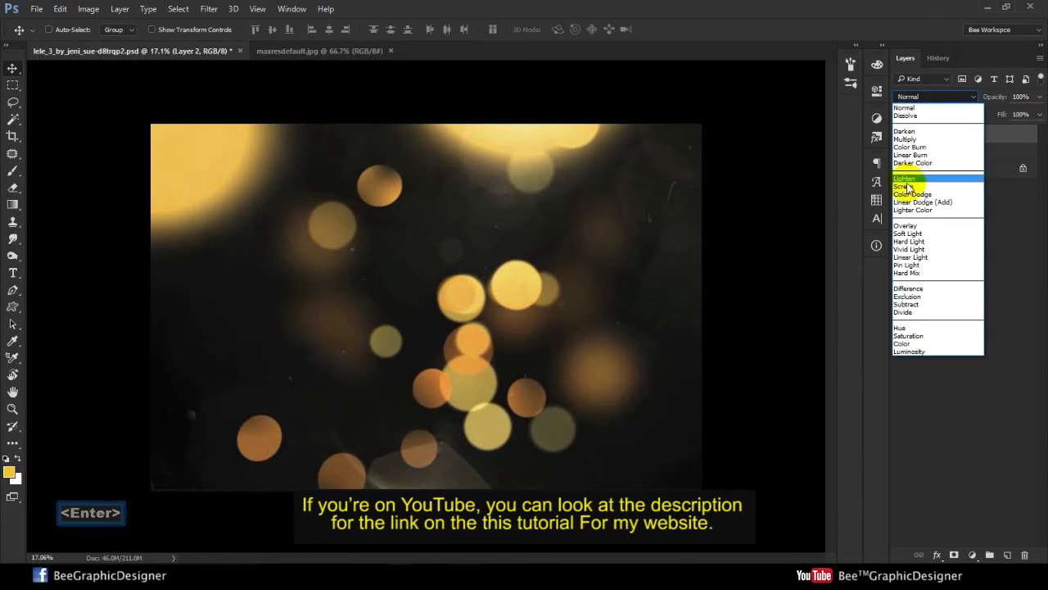
left_click(903, 177)
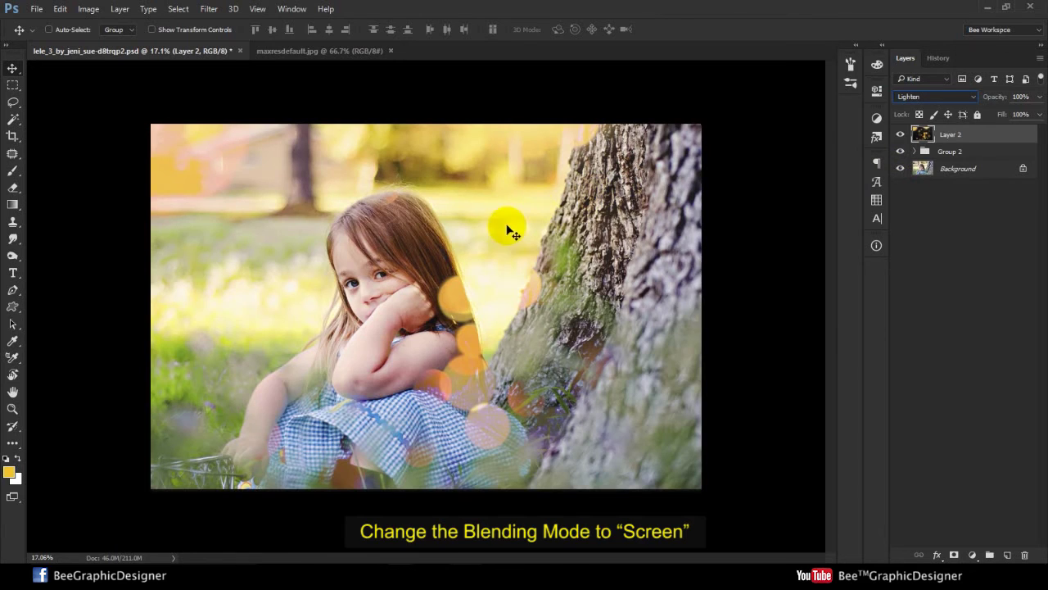
left_click(944, 98)
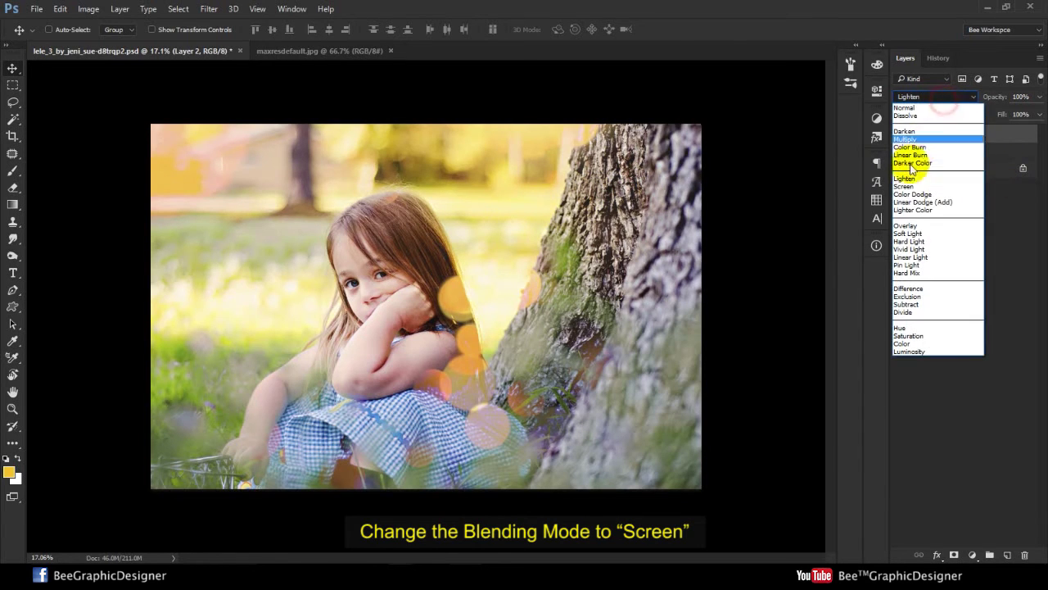
left_click(907, 185)
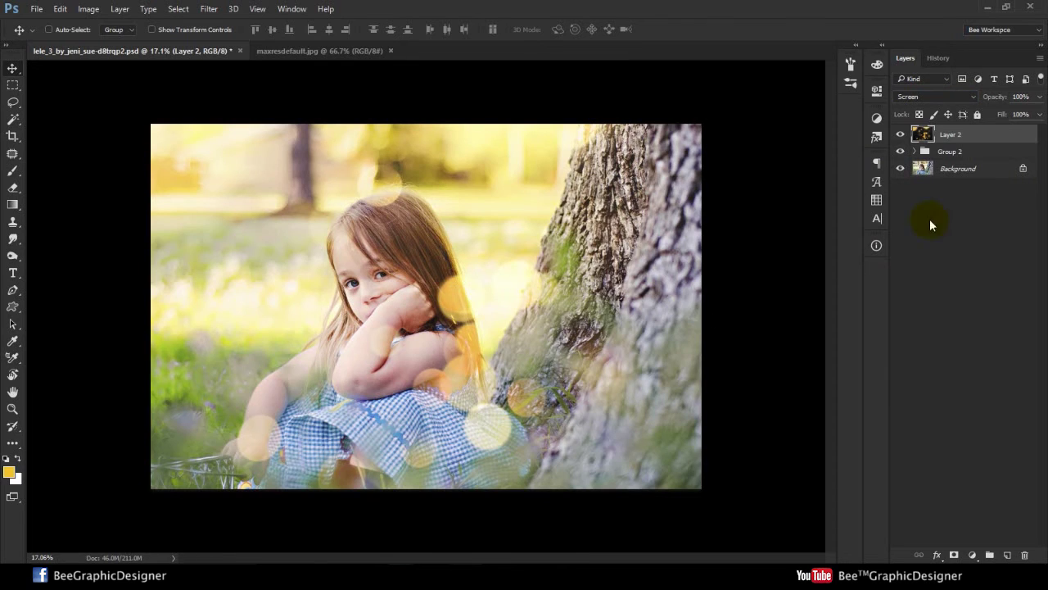
left_click(1040, 99)
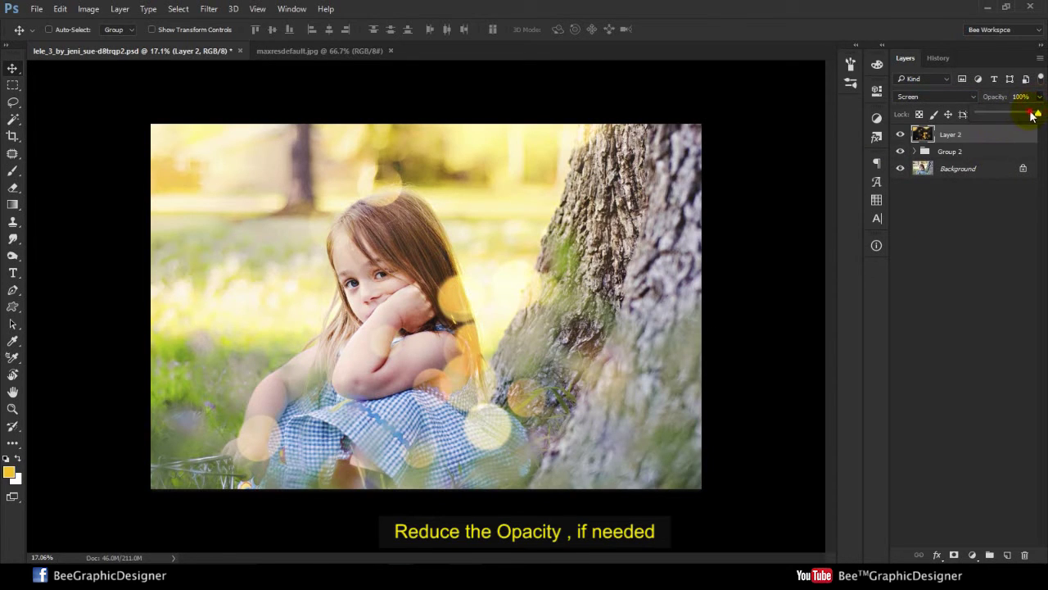